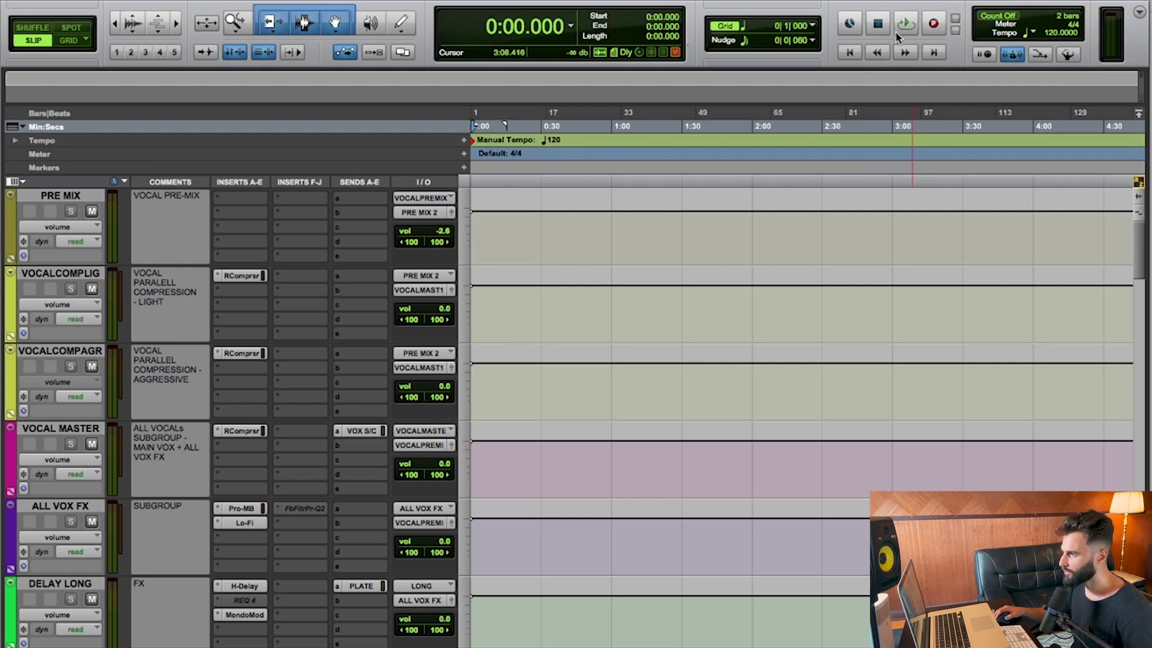
Bring up the floating Transport window and move it down over the tracks.
left_click(1139, 12)
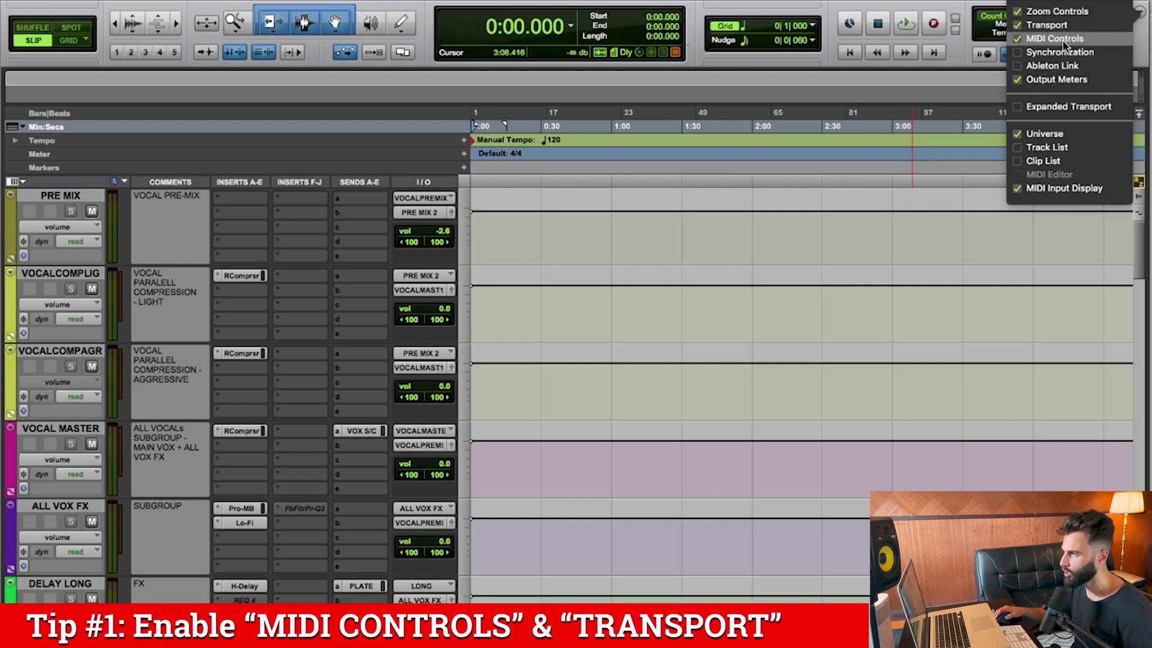
left_click(953, 6)
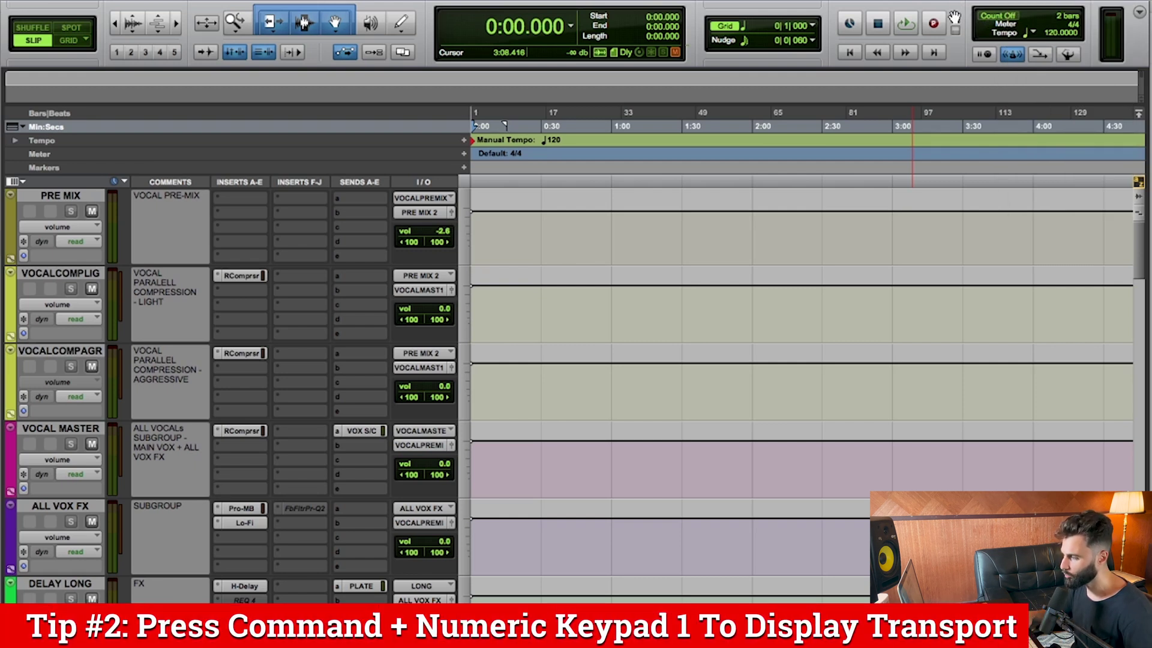
key("super+KP_1")
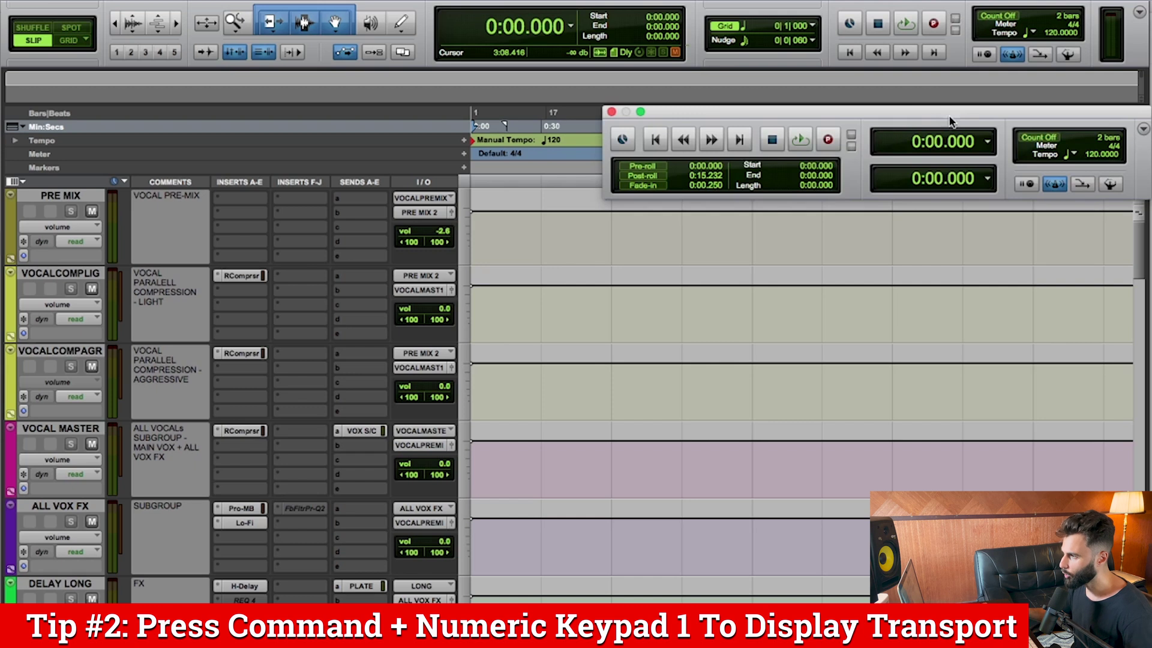
left_click_drag(952, 120, 815, 267)
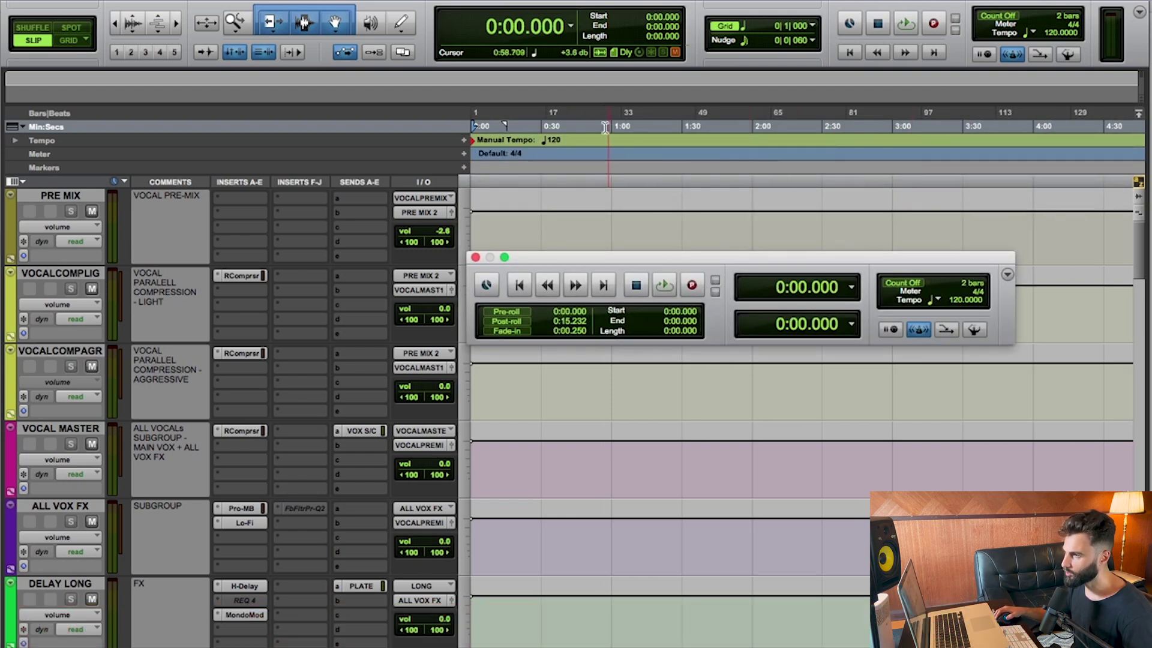
left_click(529, 0)
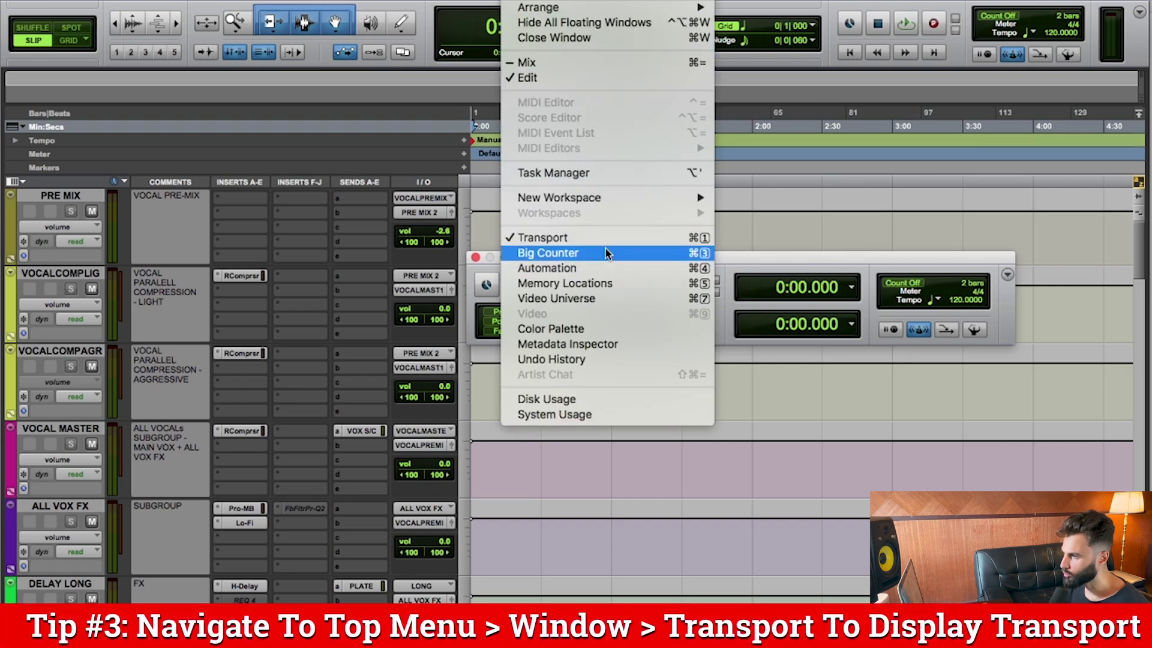
left_click(708, 237)
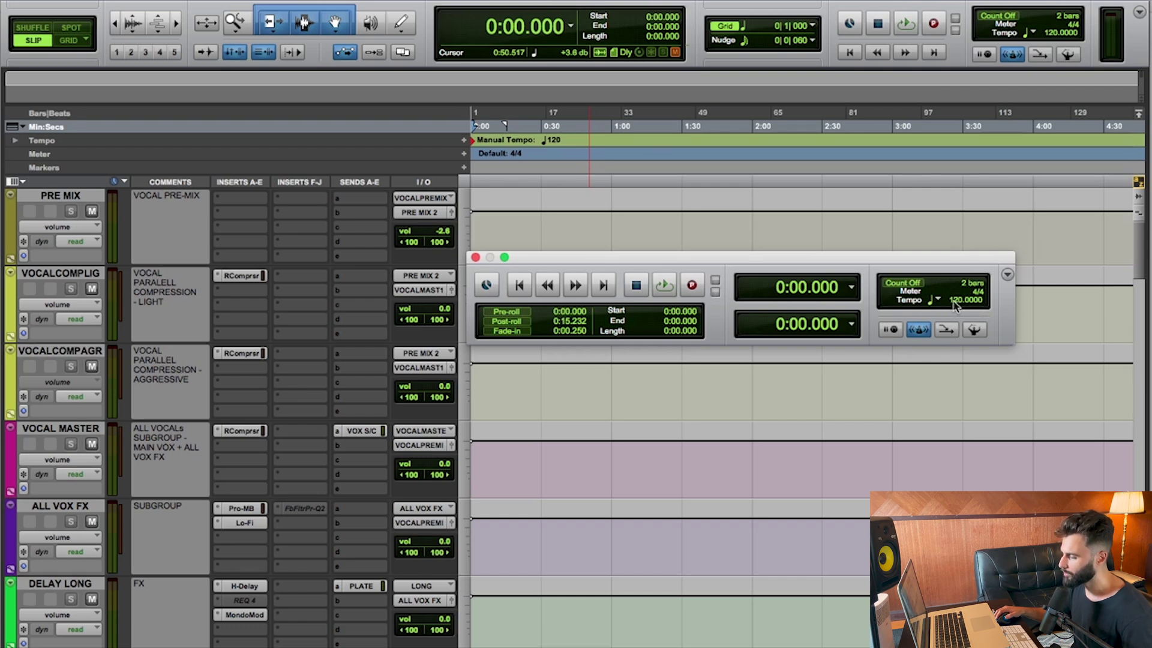
left_click_drag(956, 300, 955, 332)
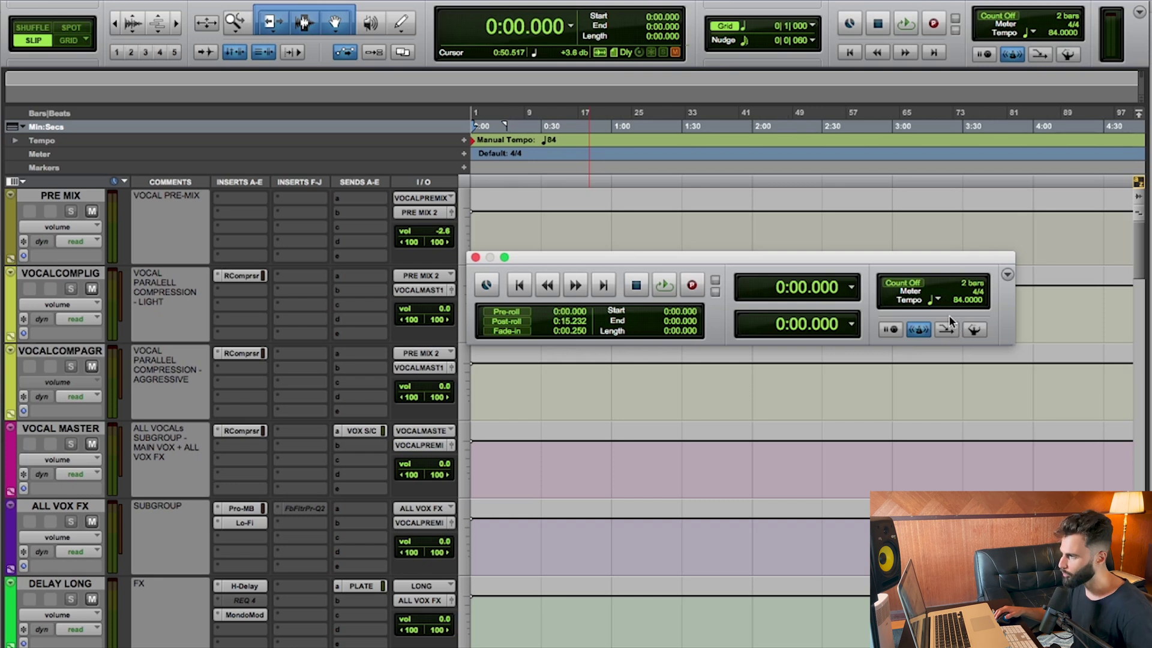
key("super+z")
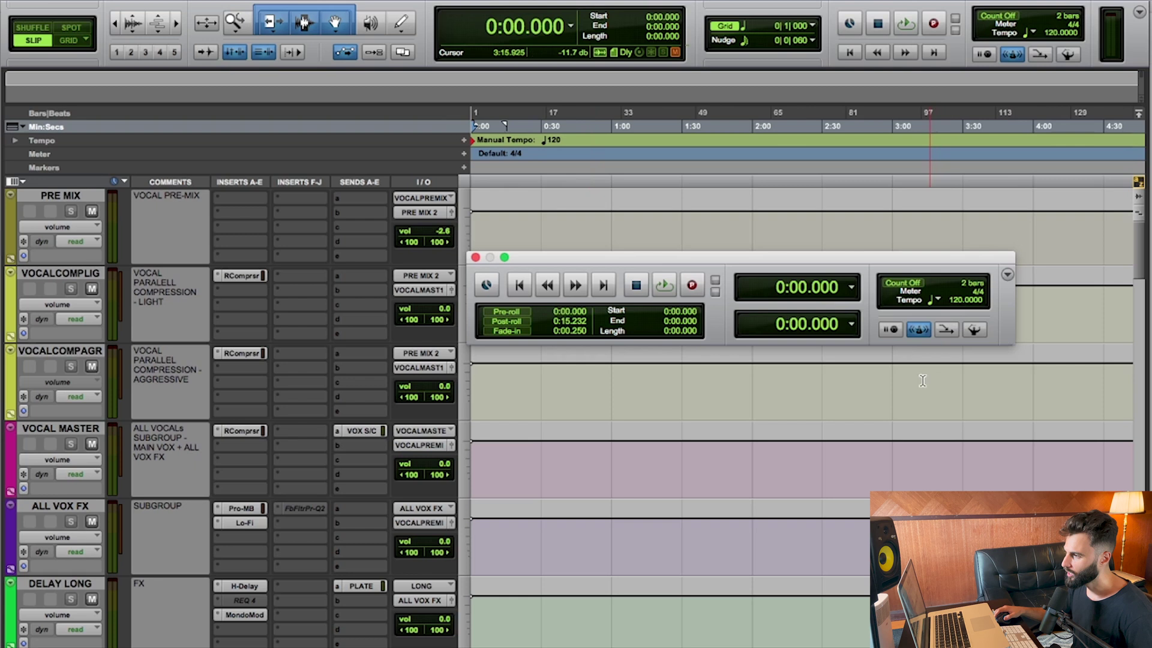
mouse_move(951, 302)
left_mouse_down()
mouse_move(959, 328)
mouse_move(968, 294)
left_mouse_up()
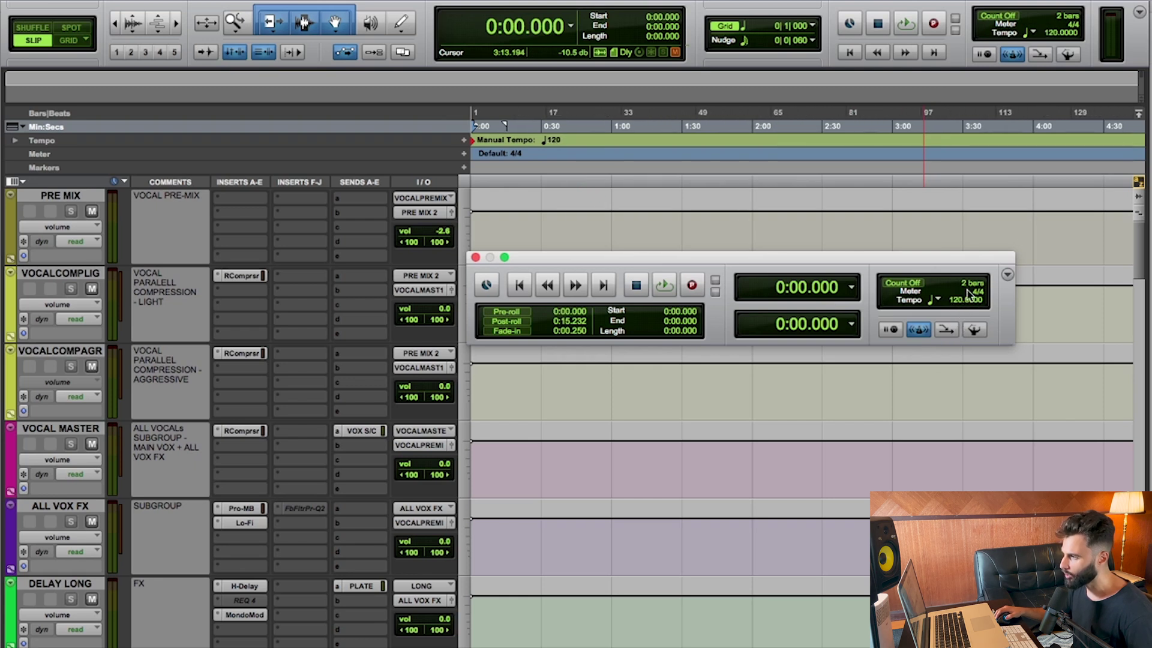
left_click(981, 330)
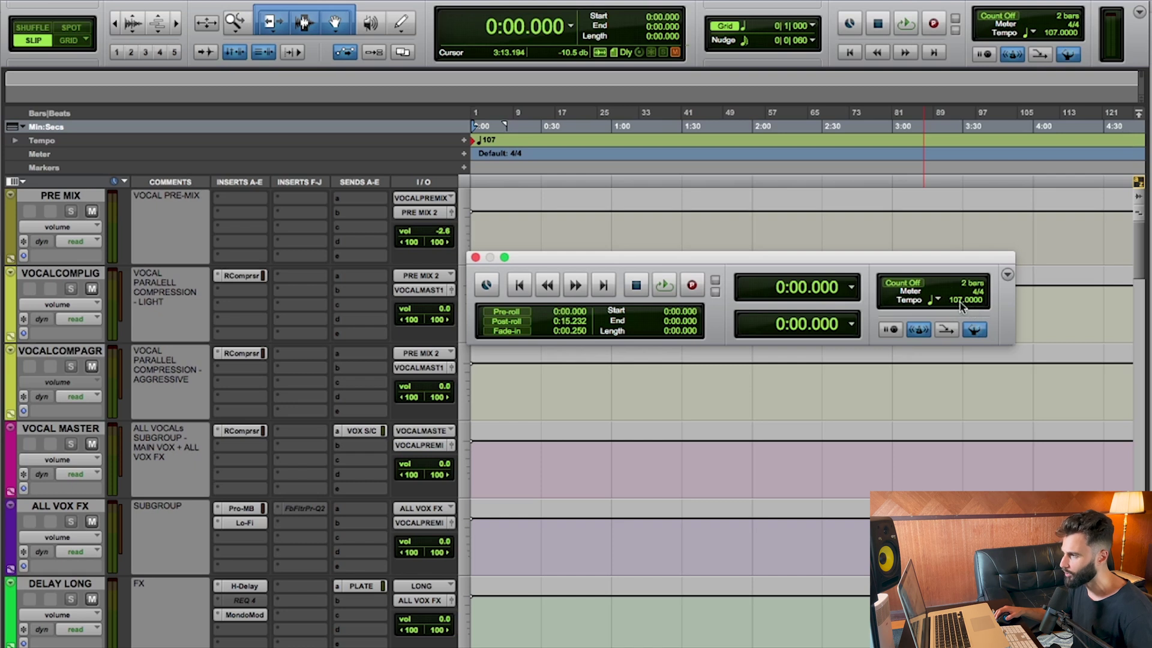
left_click(975, 332)
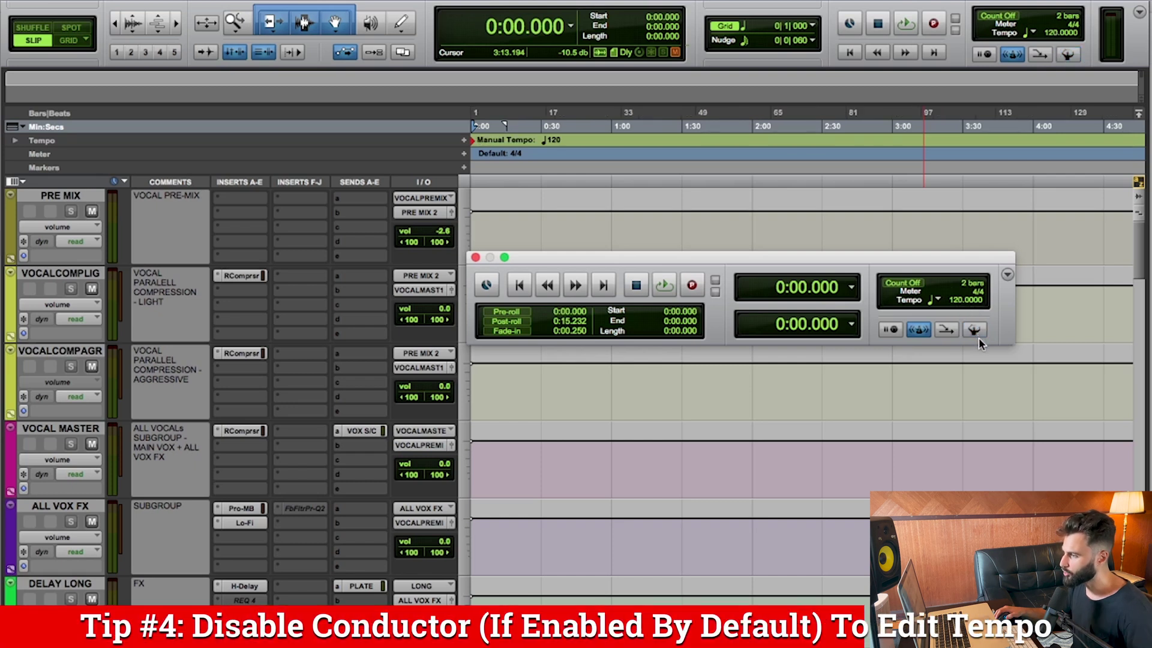
left_click(975, 331)
left_click(974, 332)
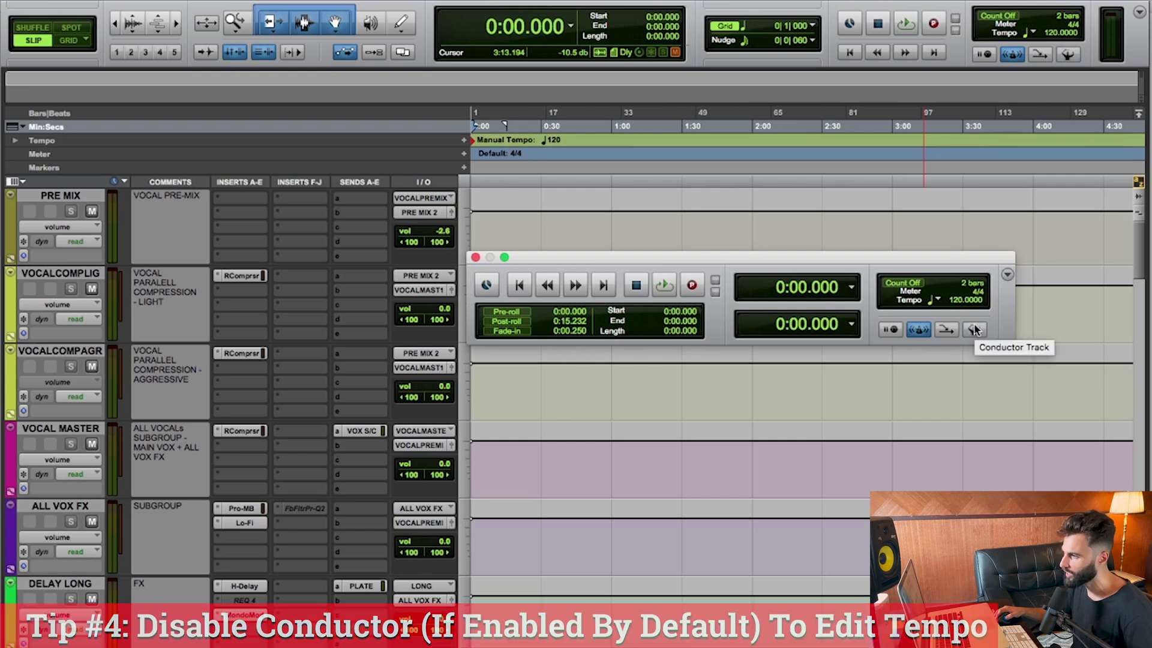
Enter 84 in the Transport's Tempo field as the manual tempo.
left_click(957, 299)
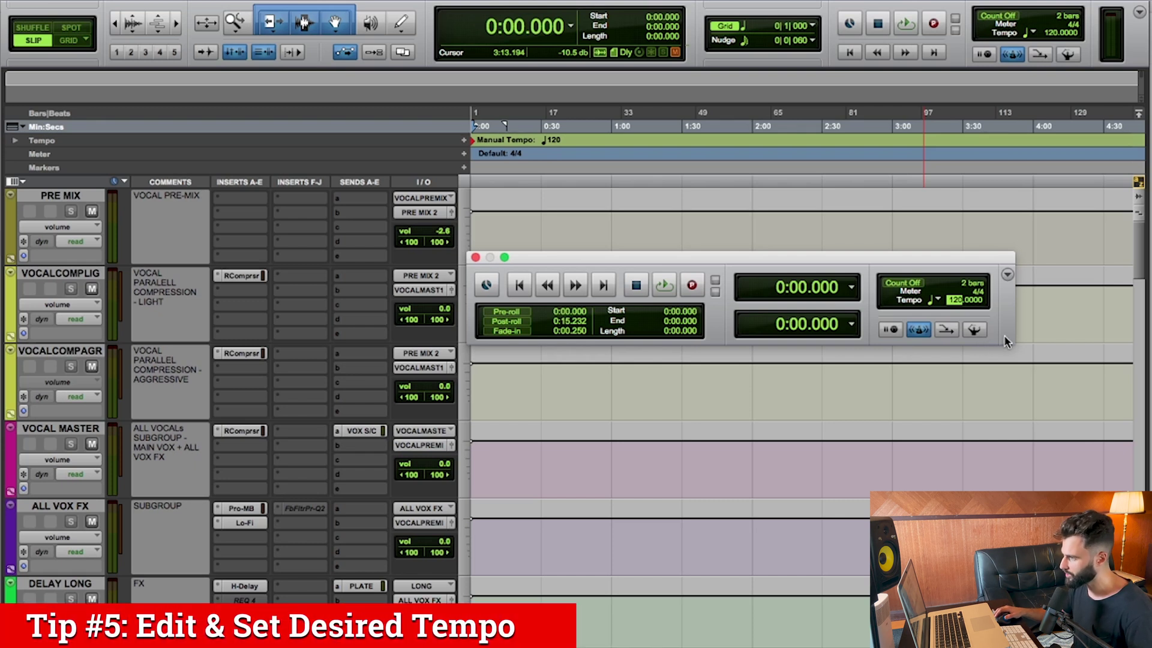
type("84")
key("Return")
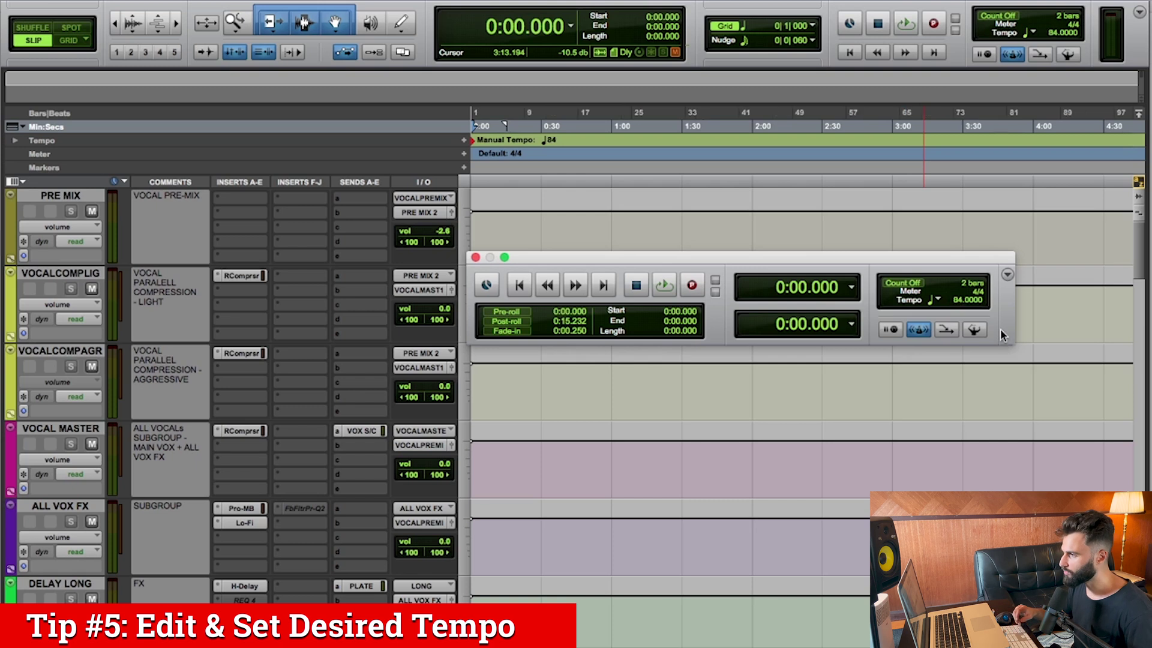
left_click(922, 331)
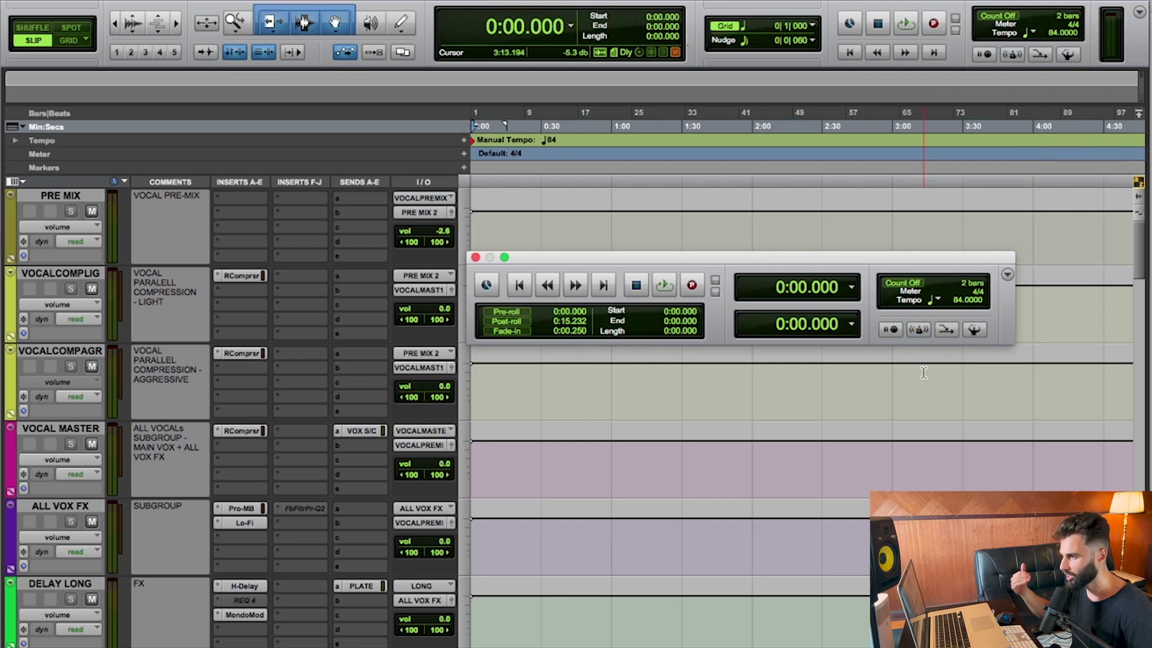
left_click(922, 332)
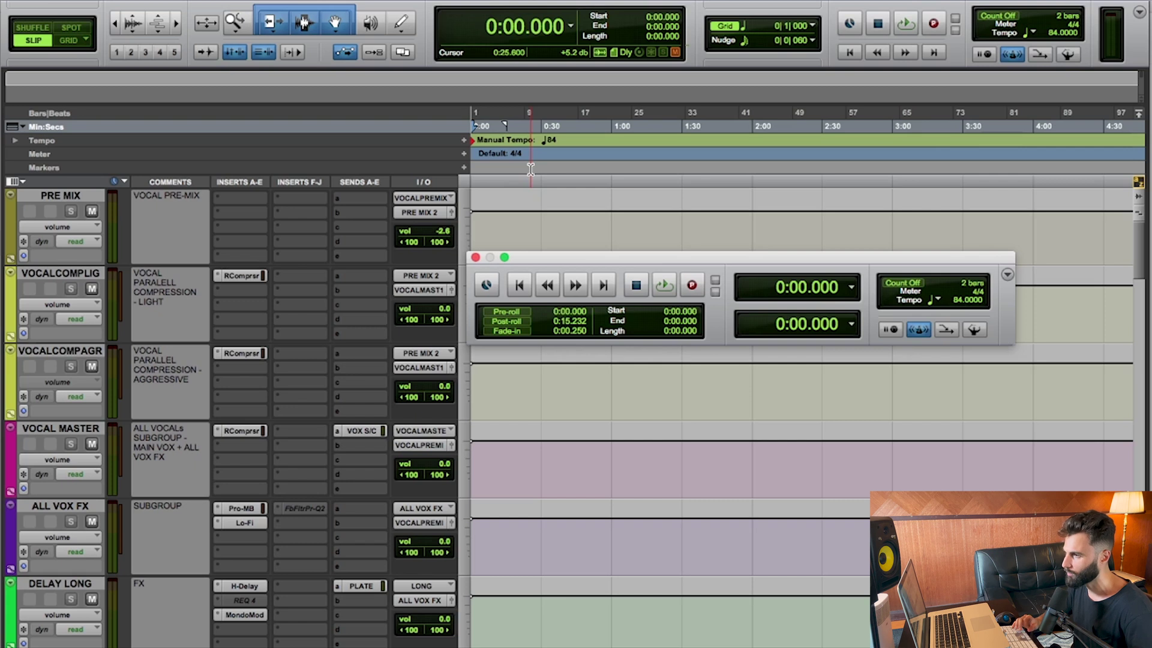
key("space")
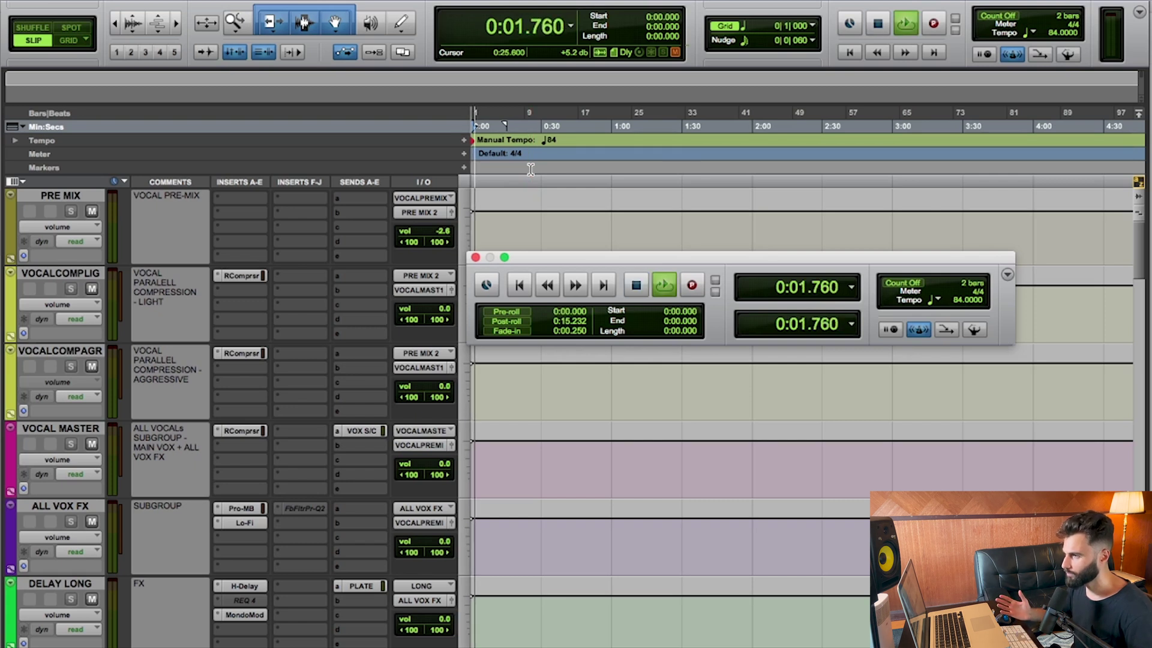
key("space")
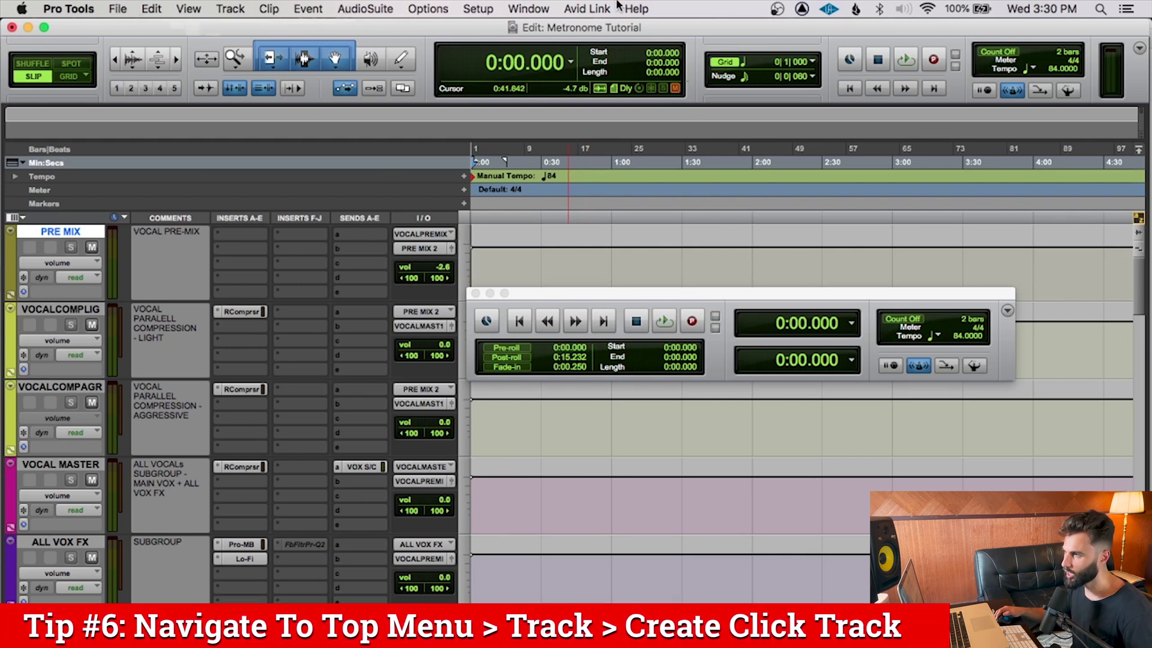
Create the Click 1 click track and drag it above PRE MIX.
left_click(231, 9)
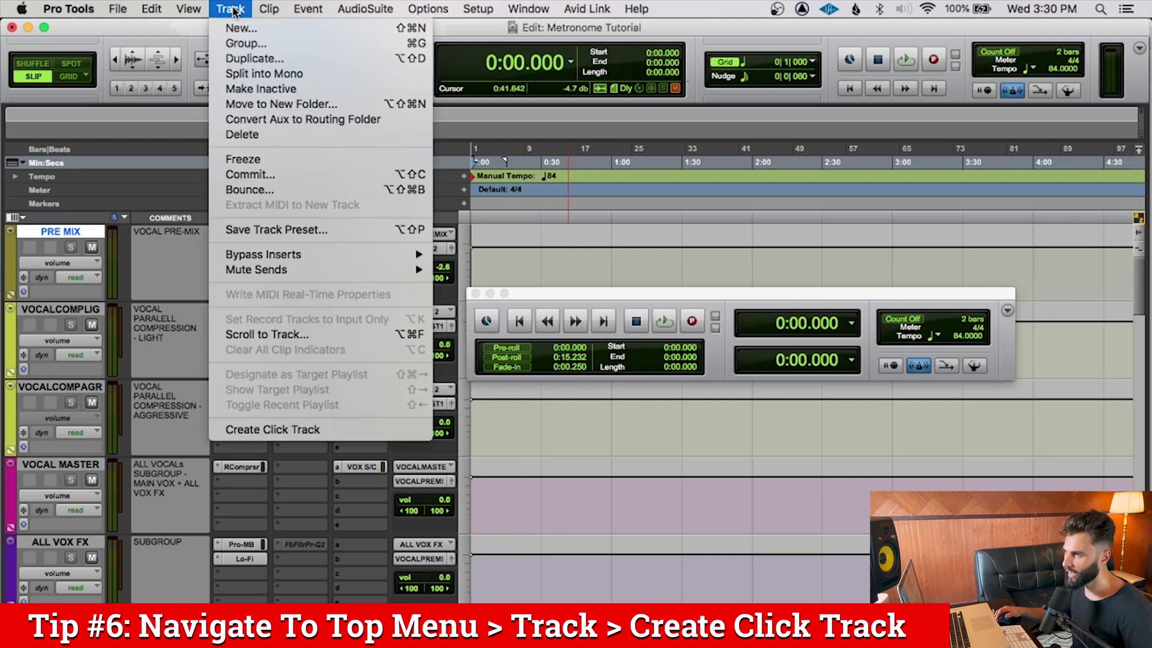
left_click(278, 428)
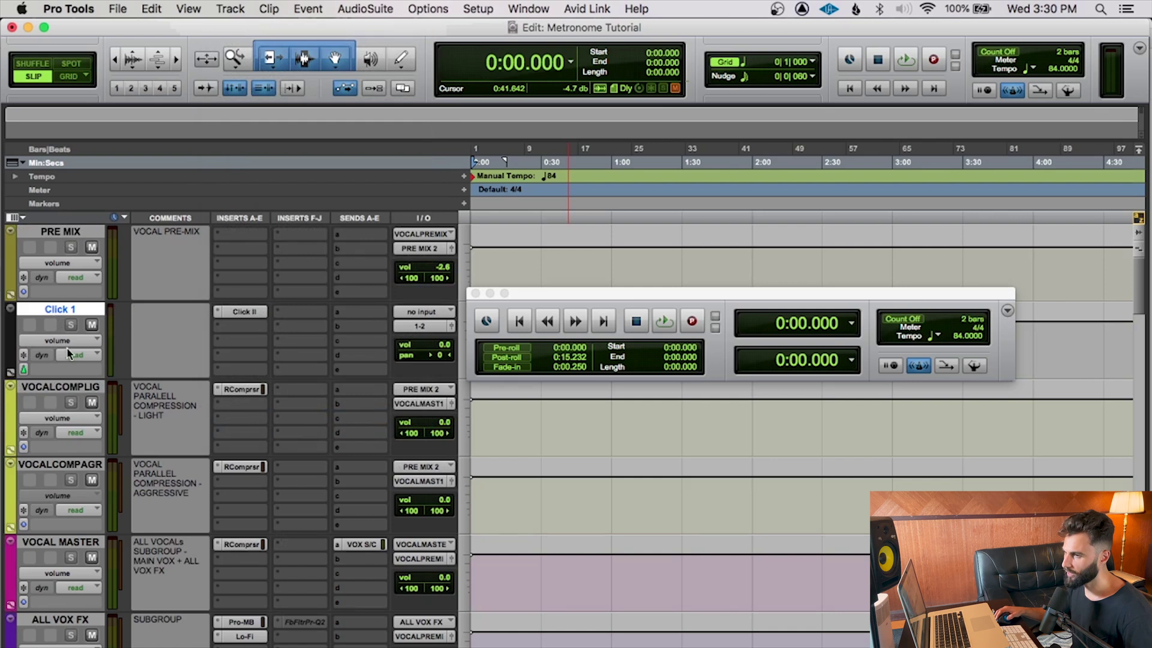
left_click(68, 232)
left_click_drag(69, 316, 77, 243)
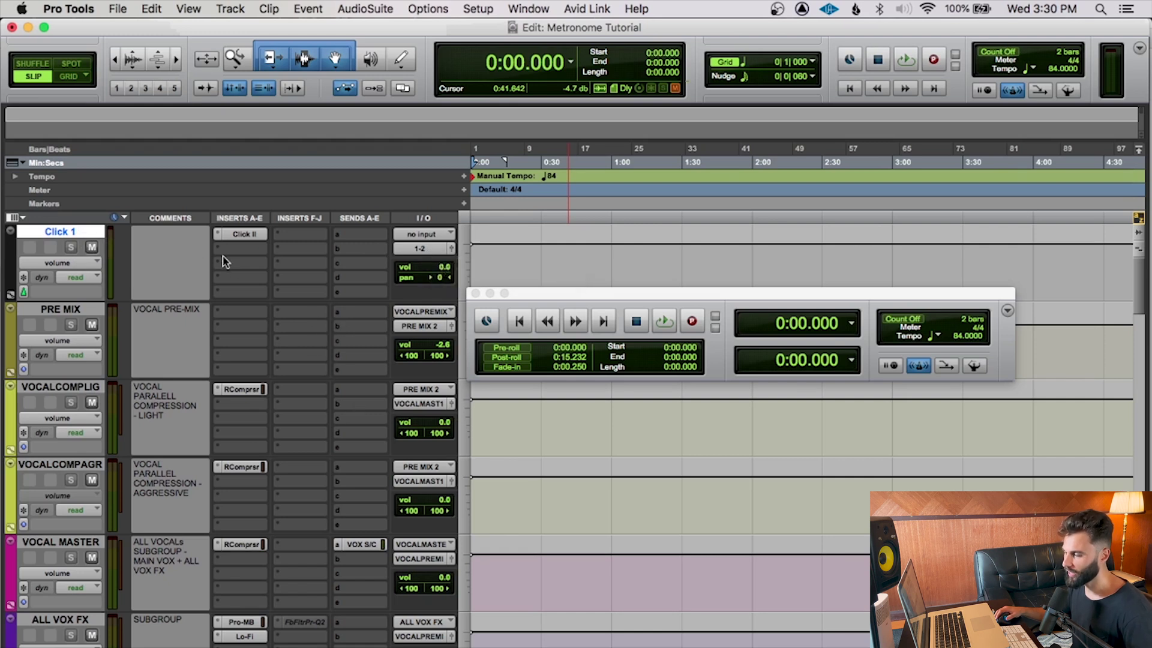
Play and stop the session, then mute the Click 1 track.
key("space")
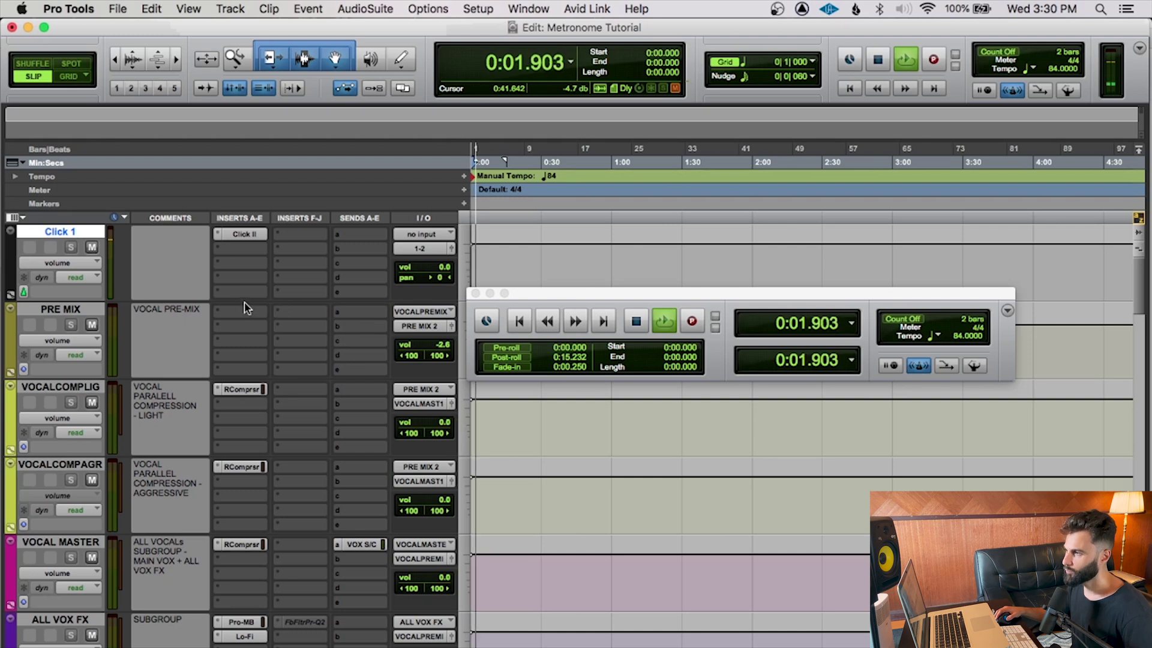
key("space")
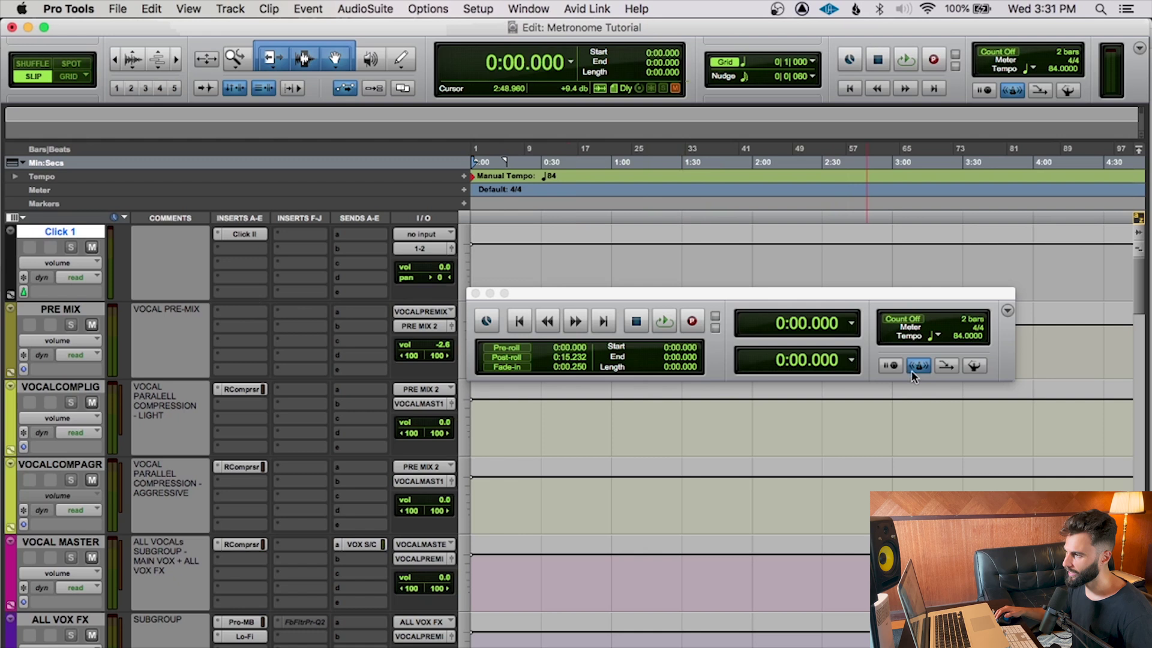
left_click(91, 248)
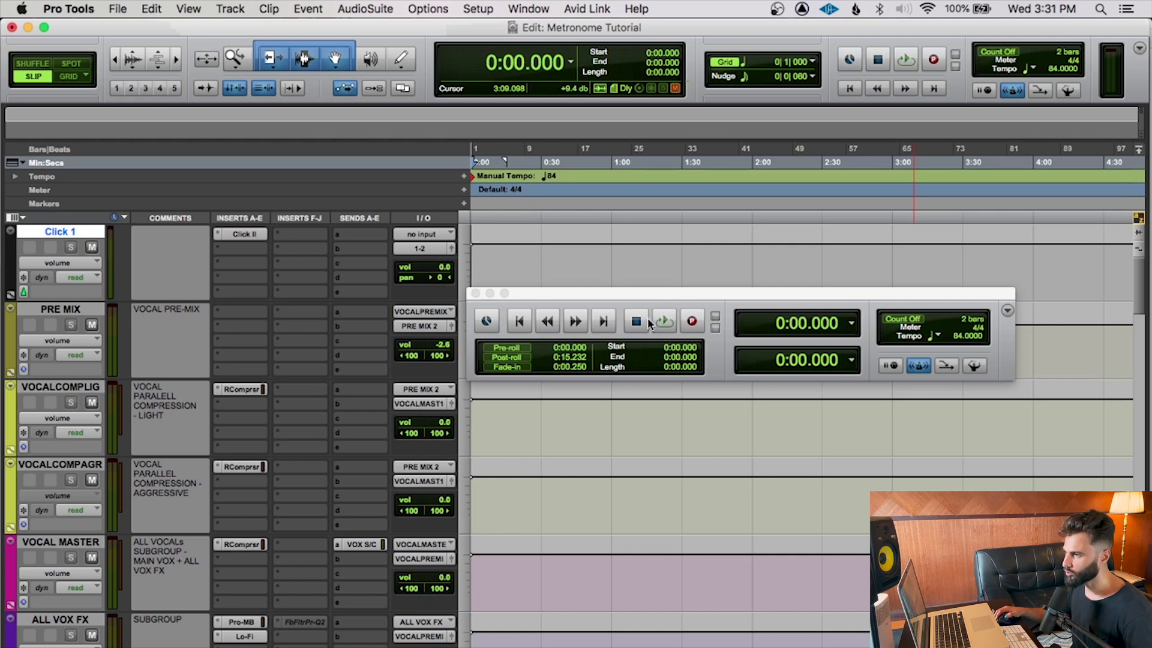
Toggle the Transport's metronome off and on, again during playback, then stop.
left_click(917, 367)
left_click(916, 367)
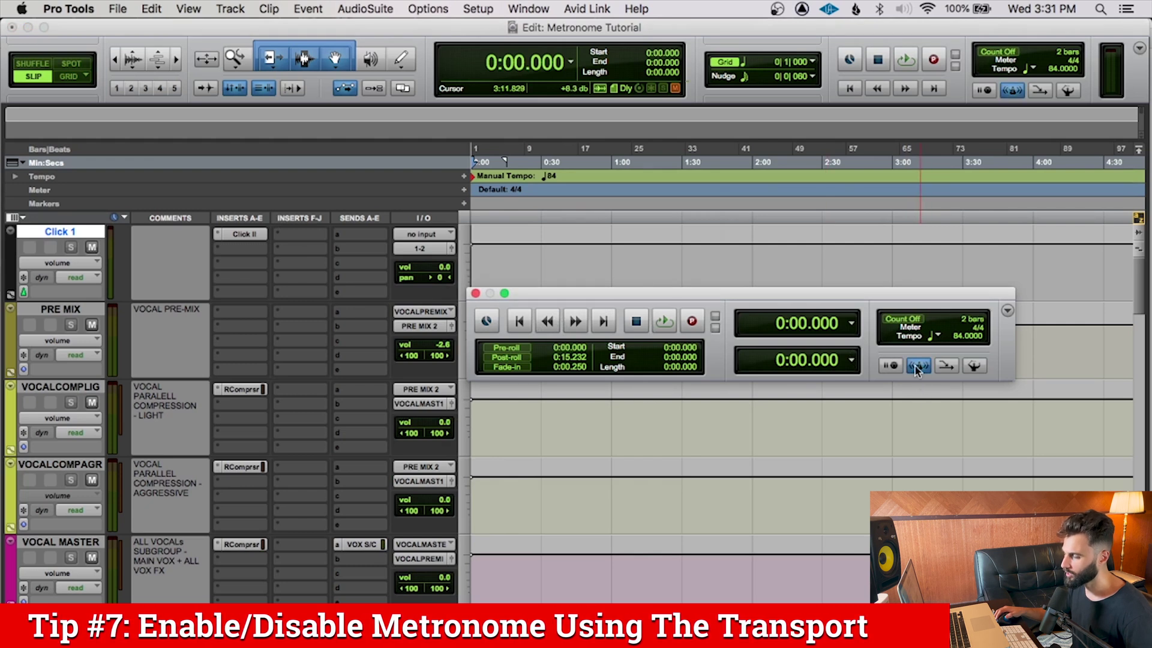
key("space")
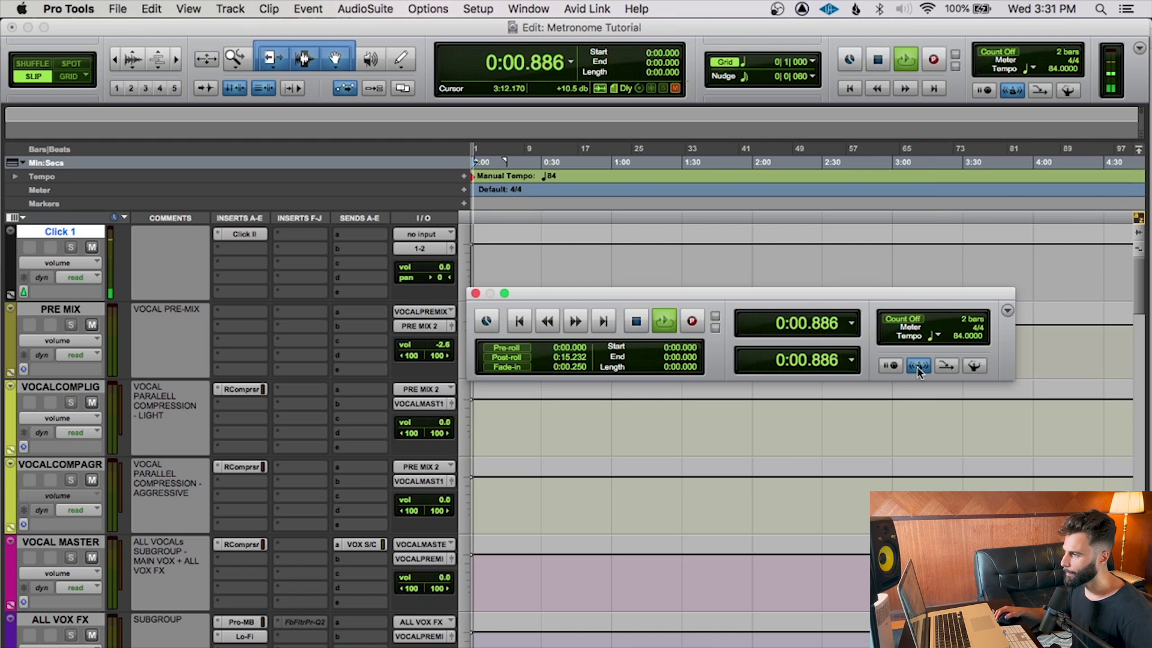
left_click(917, 367)
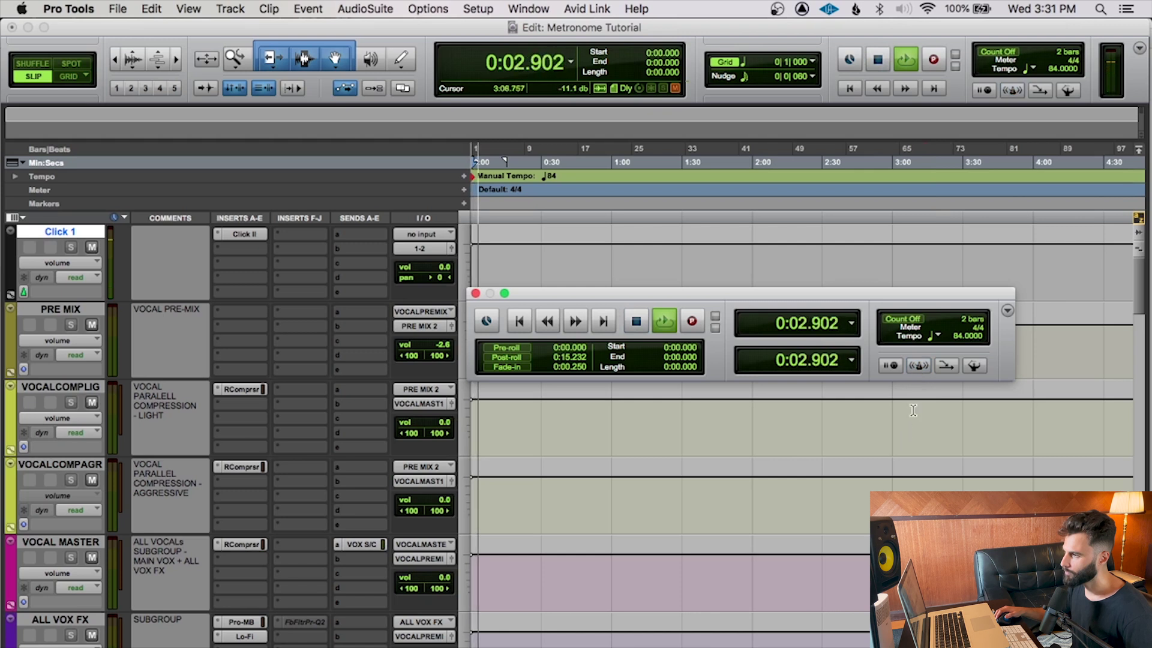
left_click(918, 368)
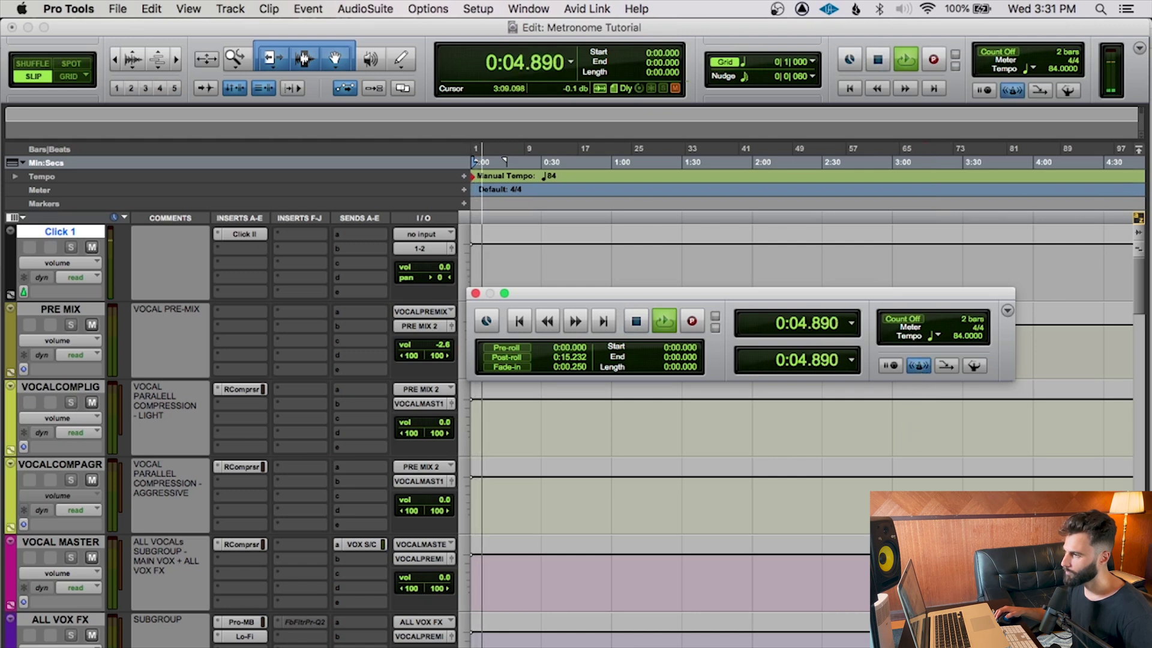
key("space")
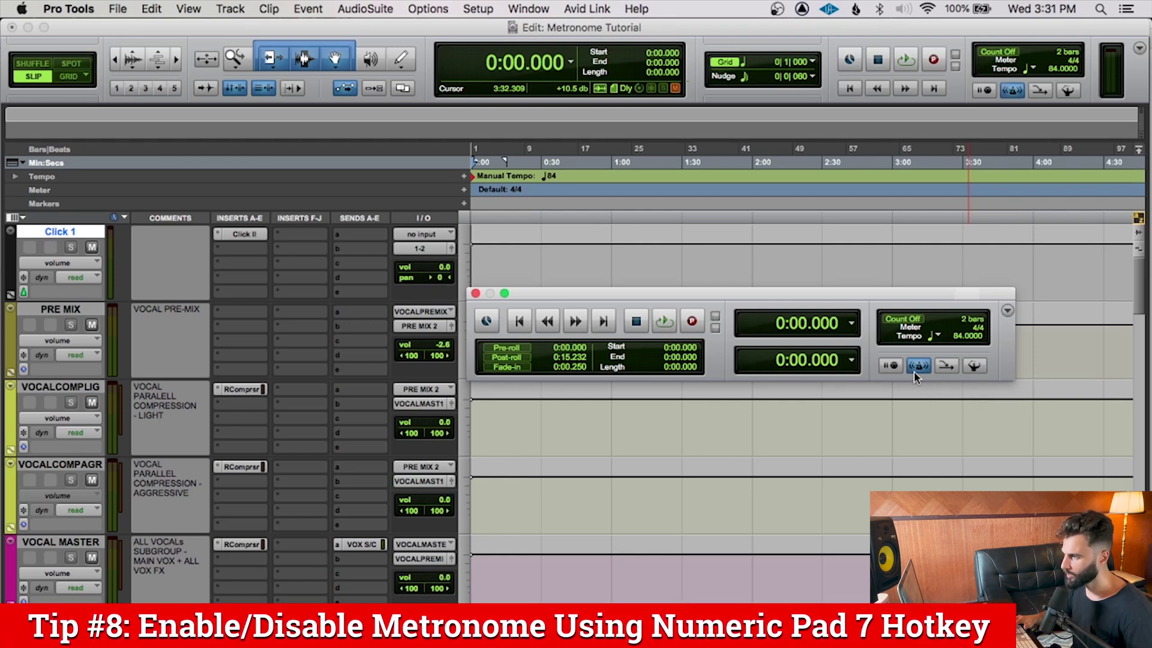
Turn the metronome off with keypad 7 and play briefly to check it's silent.
key("KP_7")
key("KP_7")
key("KP_7")
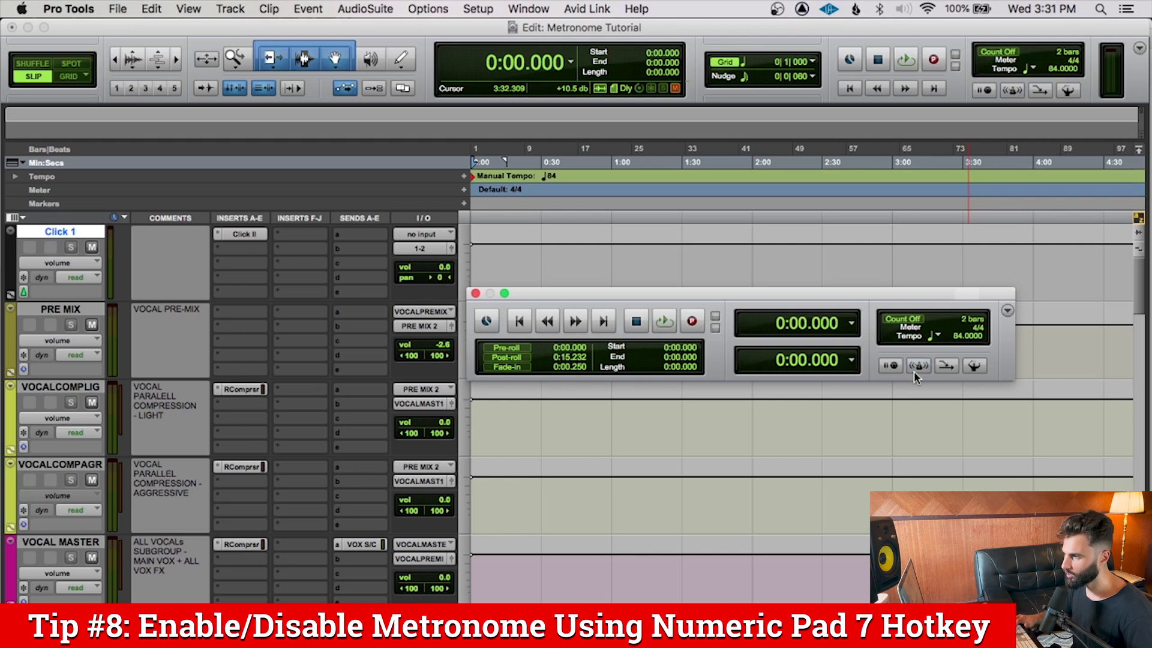
key("space")
key("space")
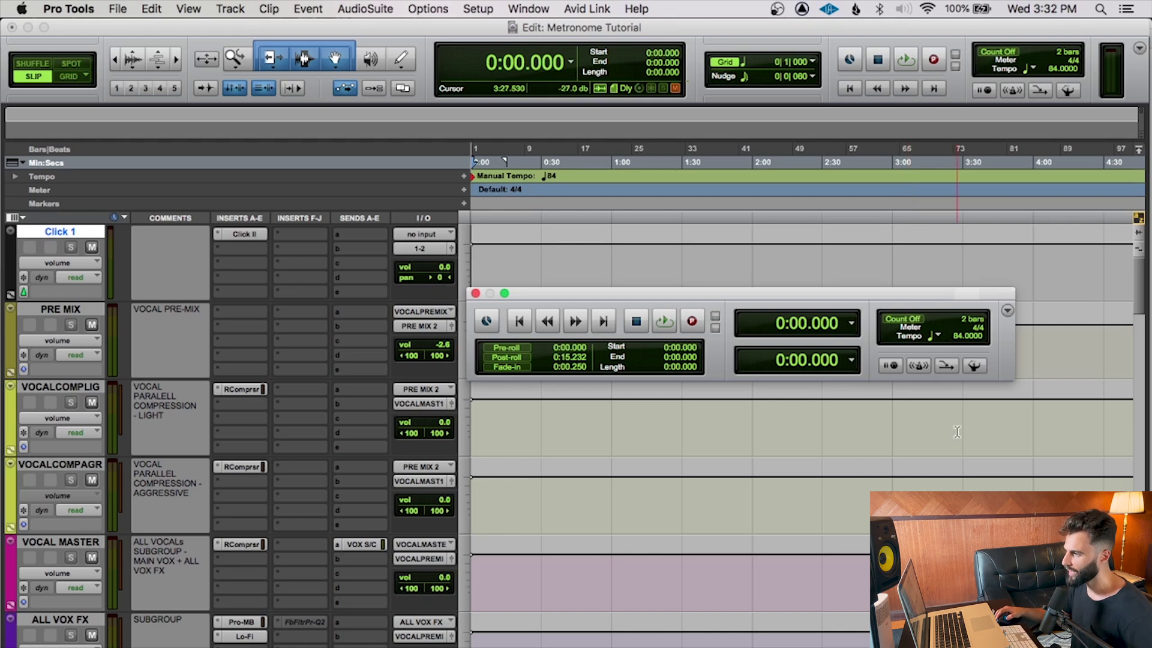
Tap the T key in the Tempo field to change the tempo from 84 to 92 BPM.
left_click(957, 337)
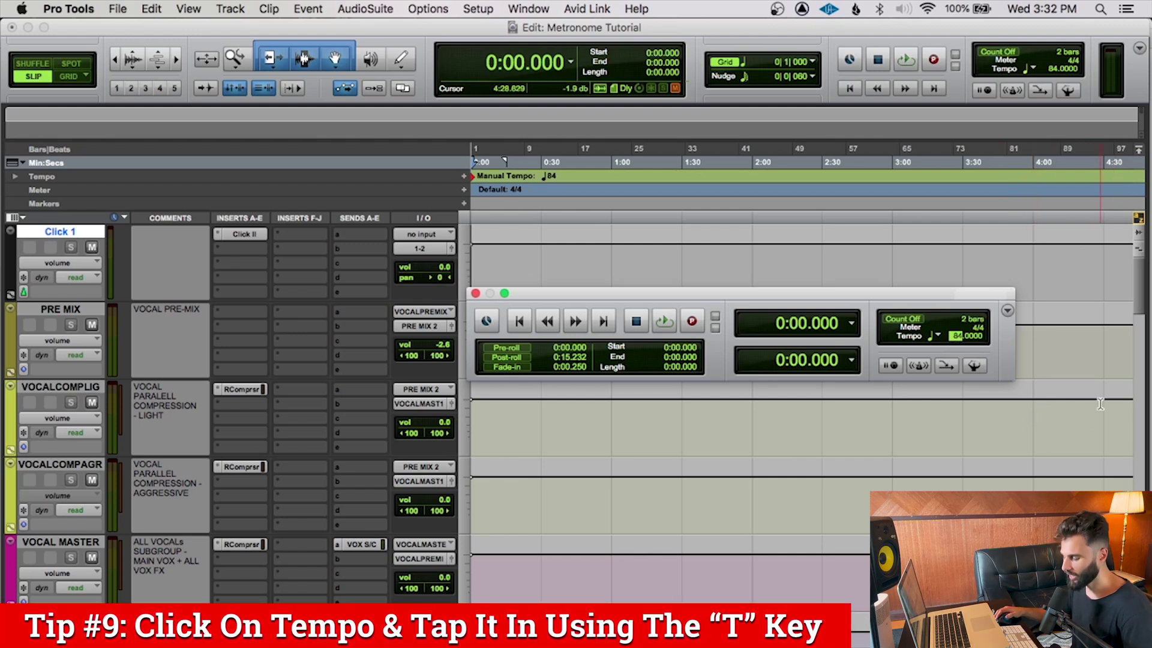
key("t")
key("t")
key("t")
key("t")
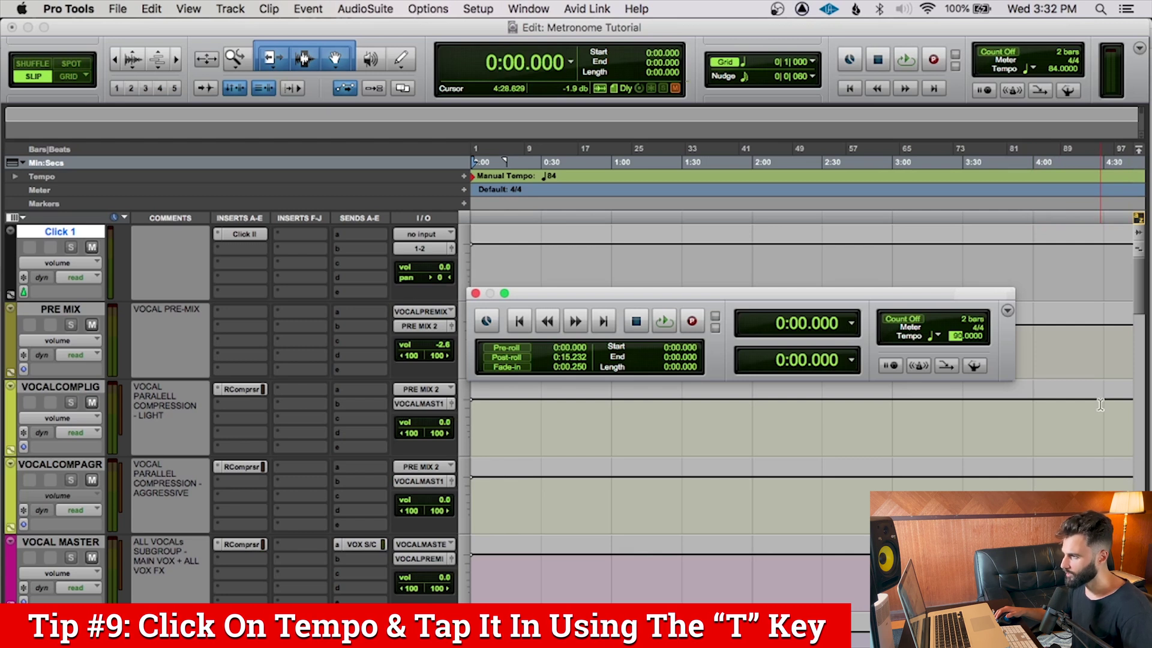
key("t")
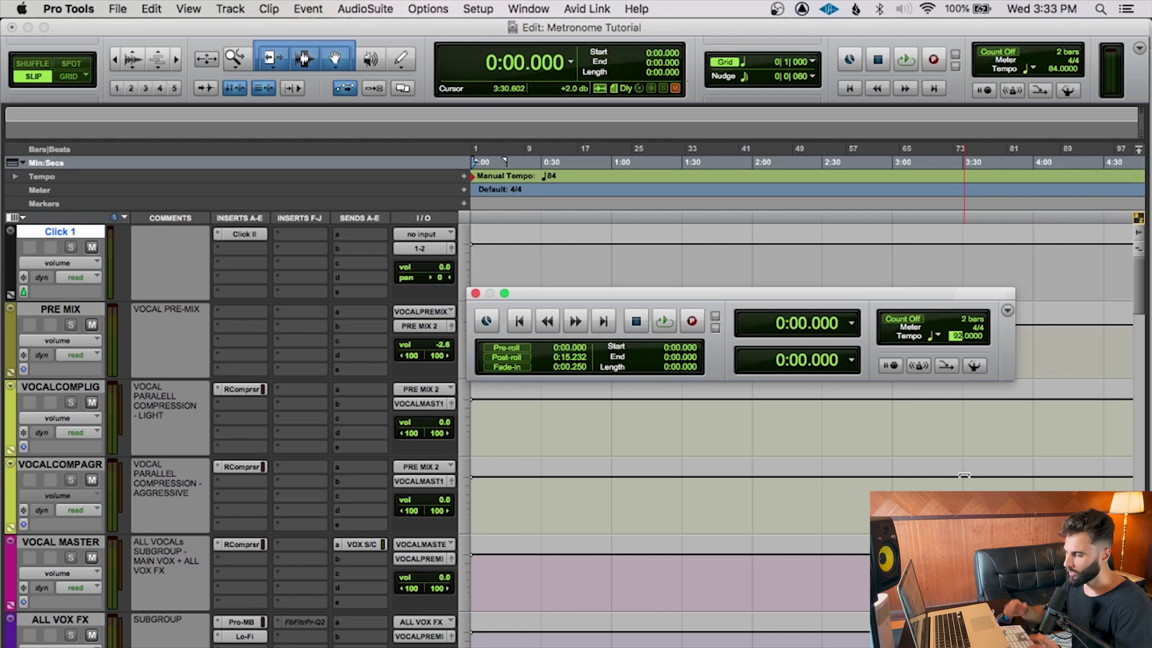
Show the Click II plugin on Click 1 and set its first click sound to Cheek Flick.
left_click(243, 235)
left_click_drag(558, 66, 581, 171)
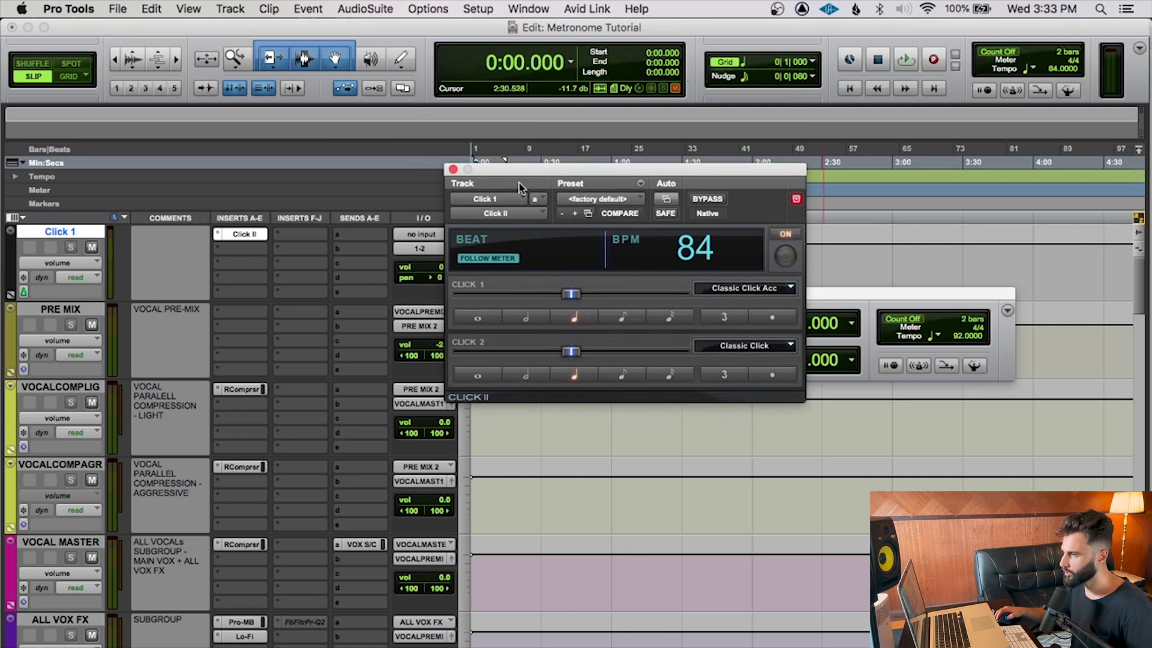
left_click(748, 288)
mouse_move(740, 303)
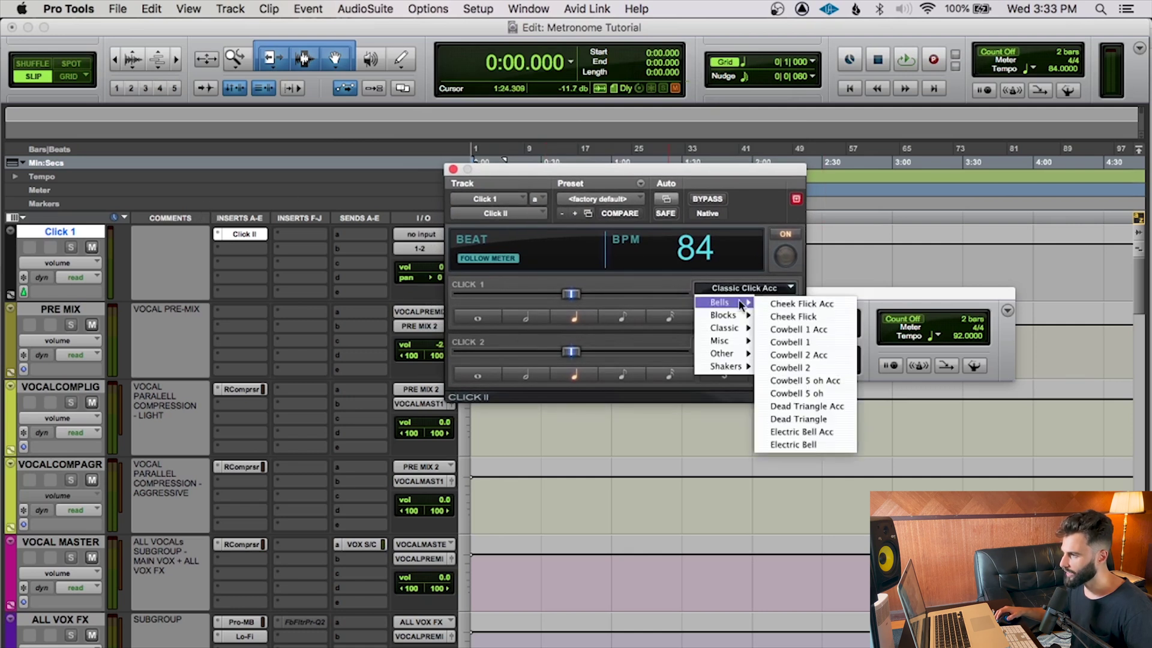
left_click(812, 313)
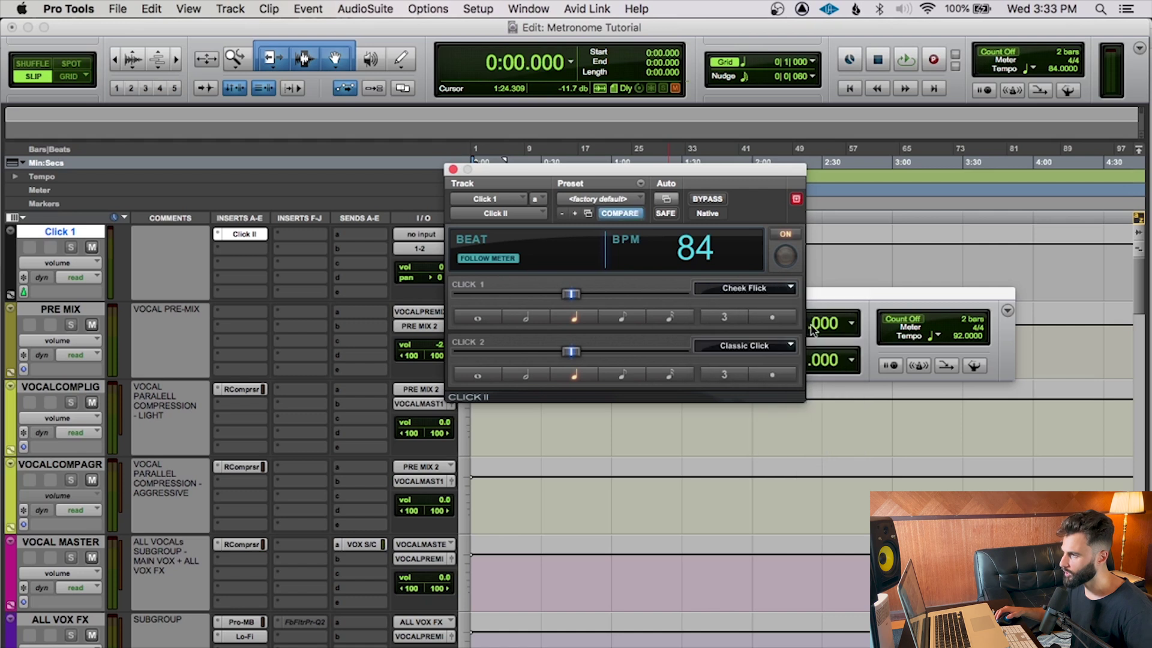
Play the session to hear the new first click, leaving its sound unchanged.
key("space")
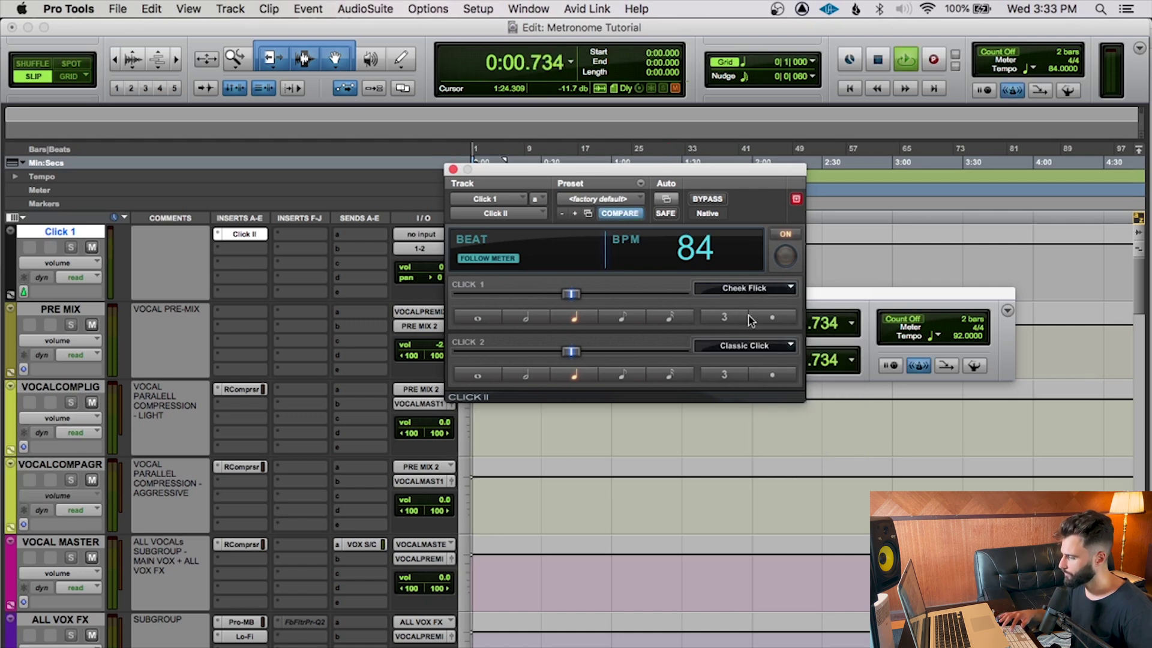
left_click(755, 289)
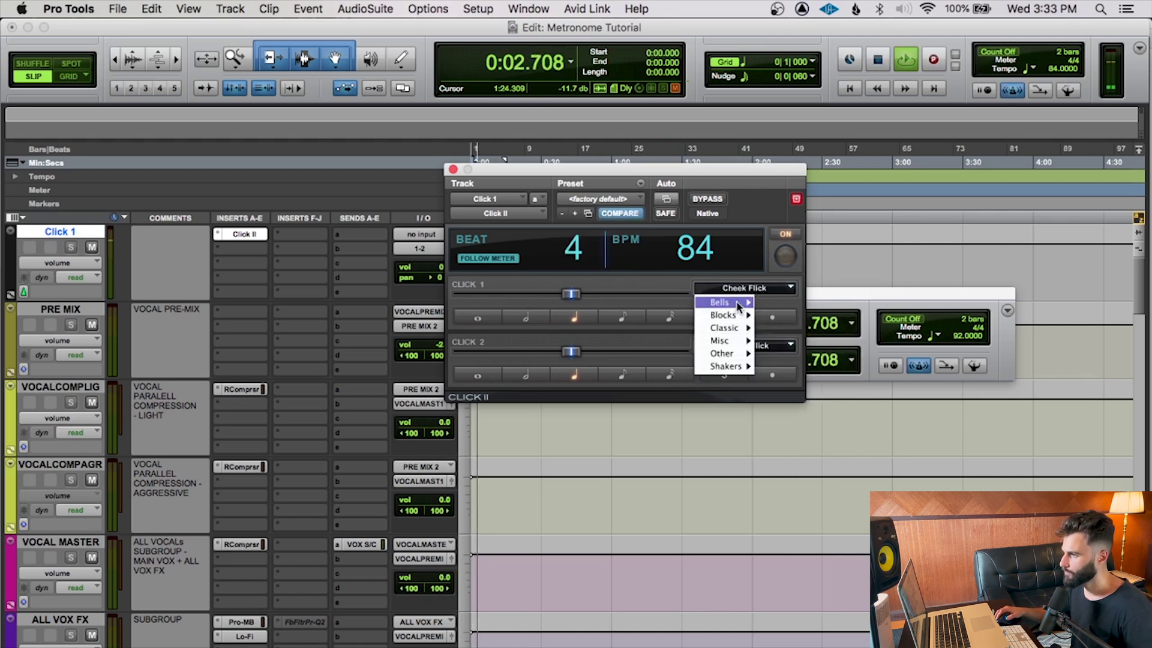
mouse_move(741, 302)
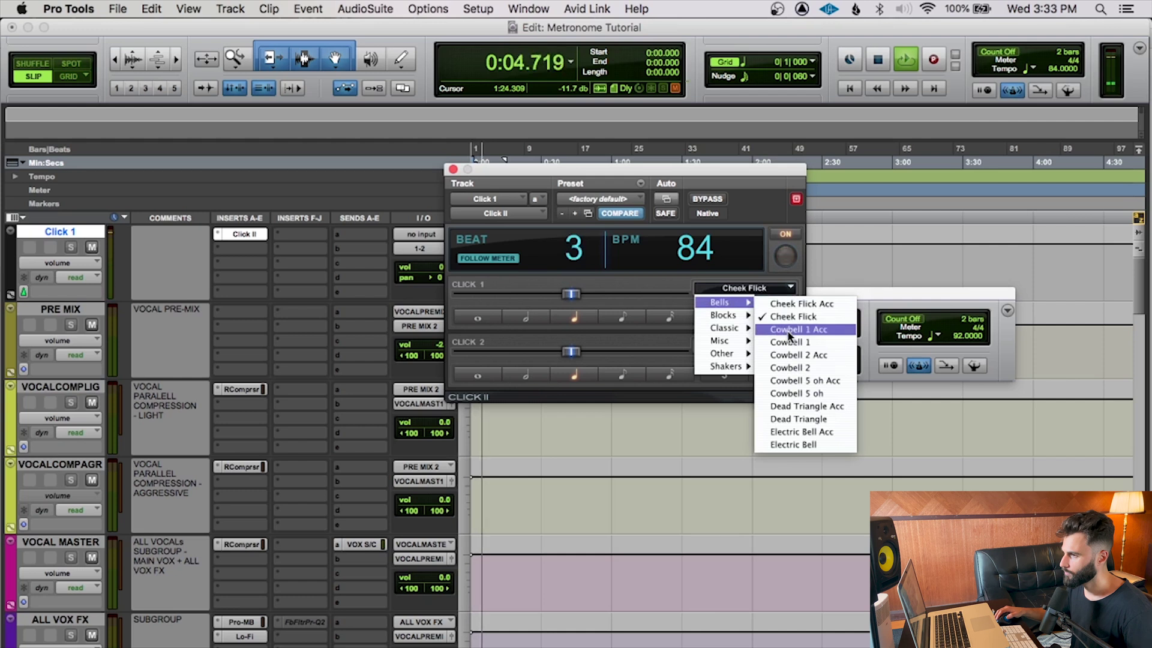
left_click(627, 274)
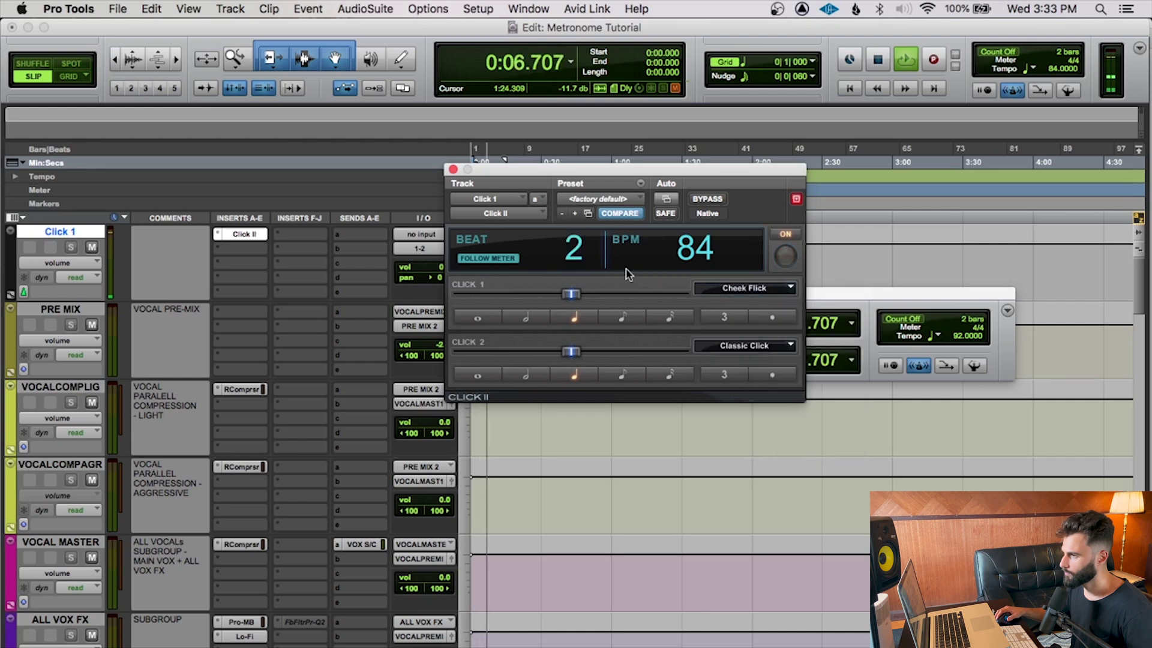
key("space")
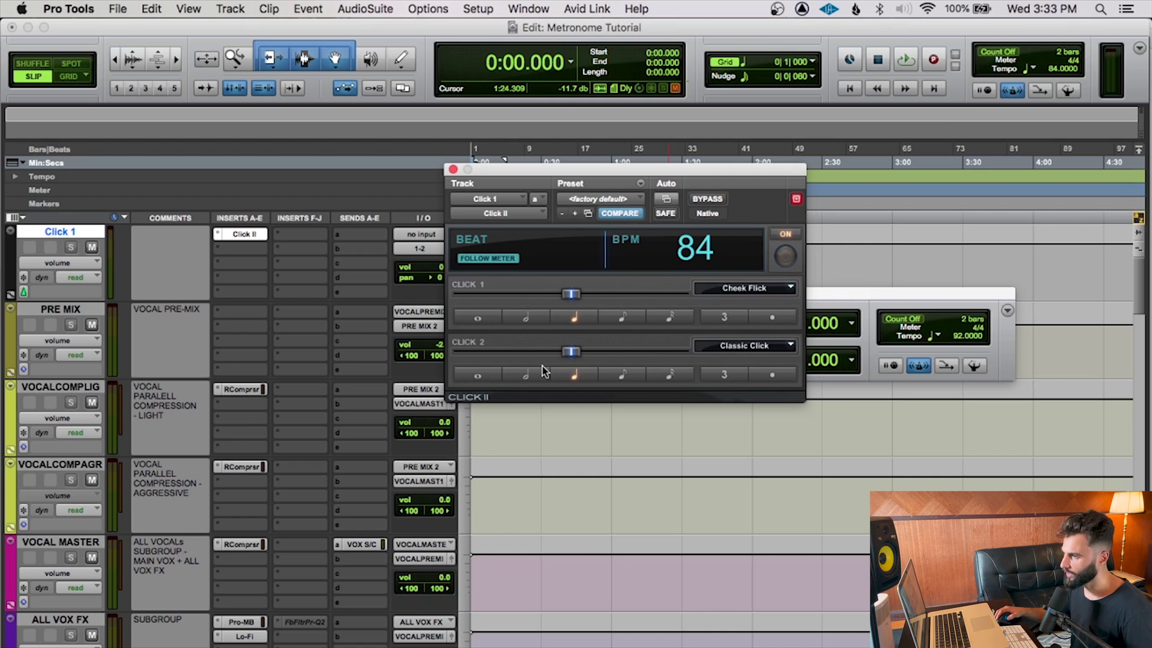
Set the second click sound to Cheek Flick and audition it during playback.
left_click(738, 346)
mouse_move(726, 360)
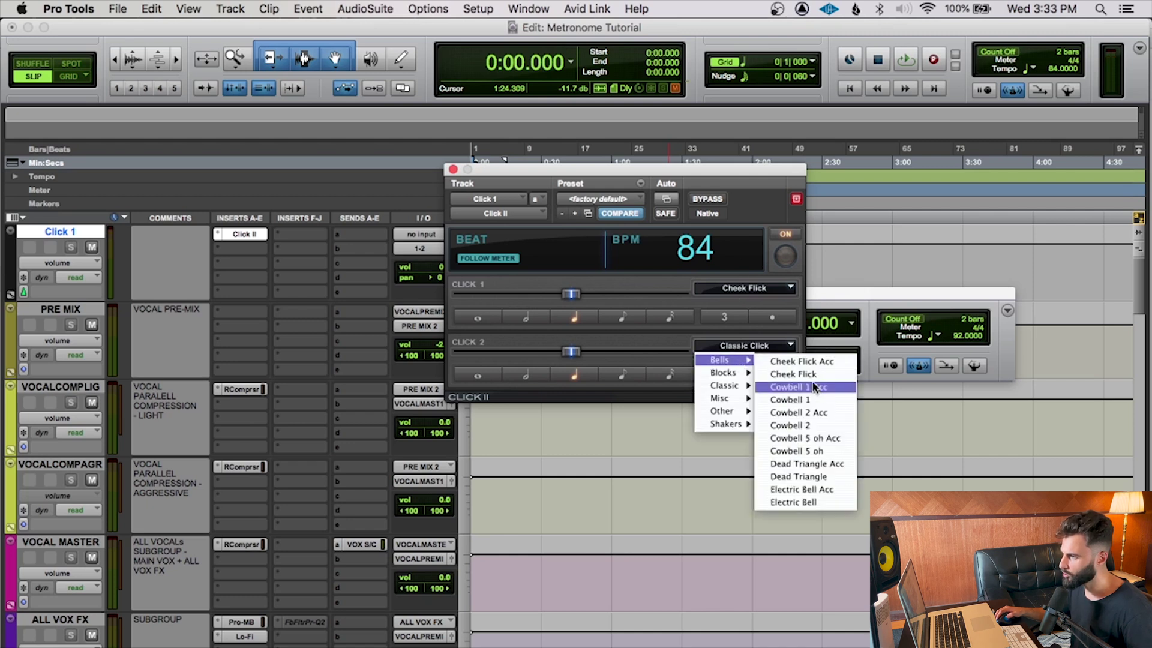
left_click(812, 374)
key("space")
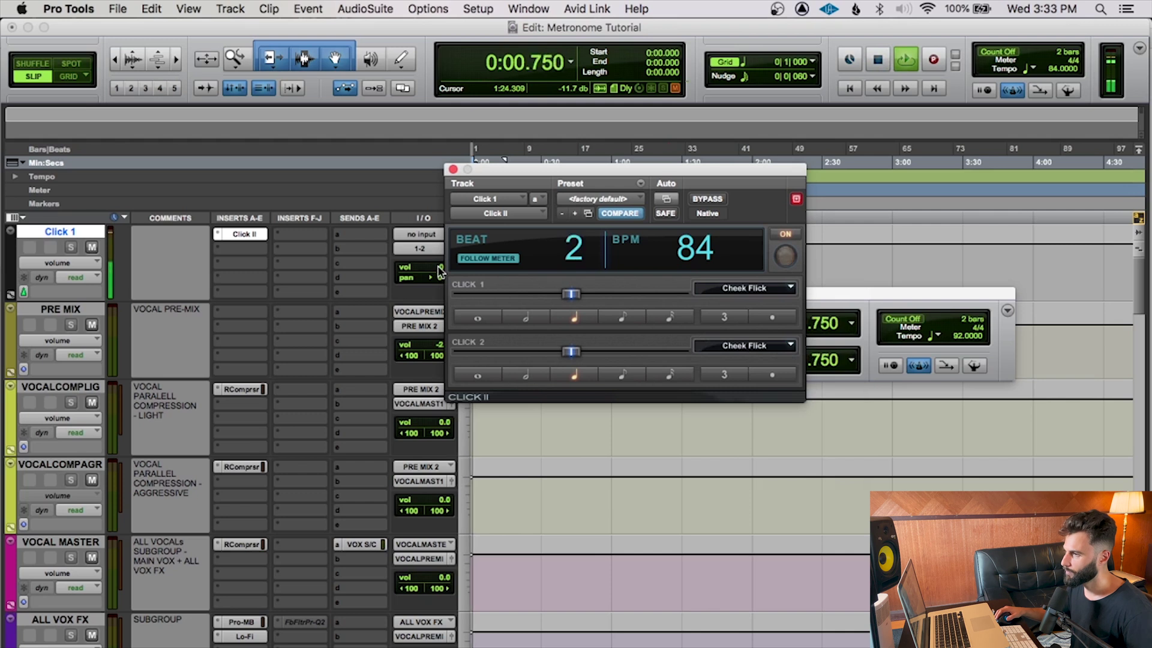
key("space")
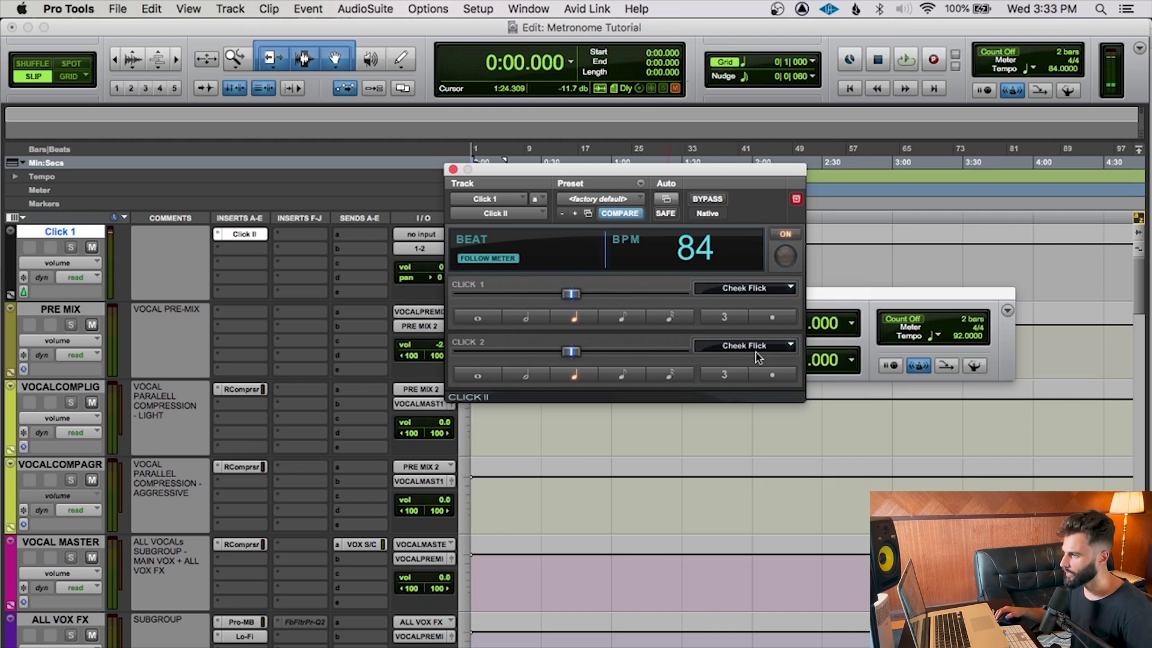
Change the second click sound to Cheek Flick Acc, then revisit the first click's sounds.
left_click(755, 352)
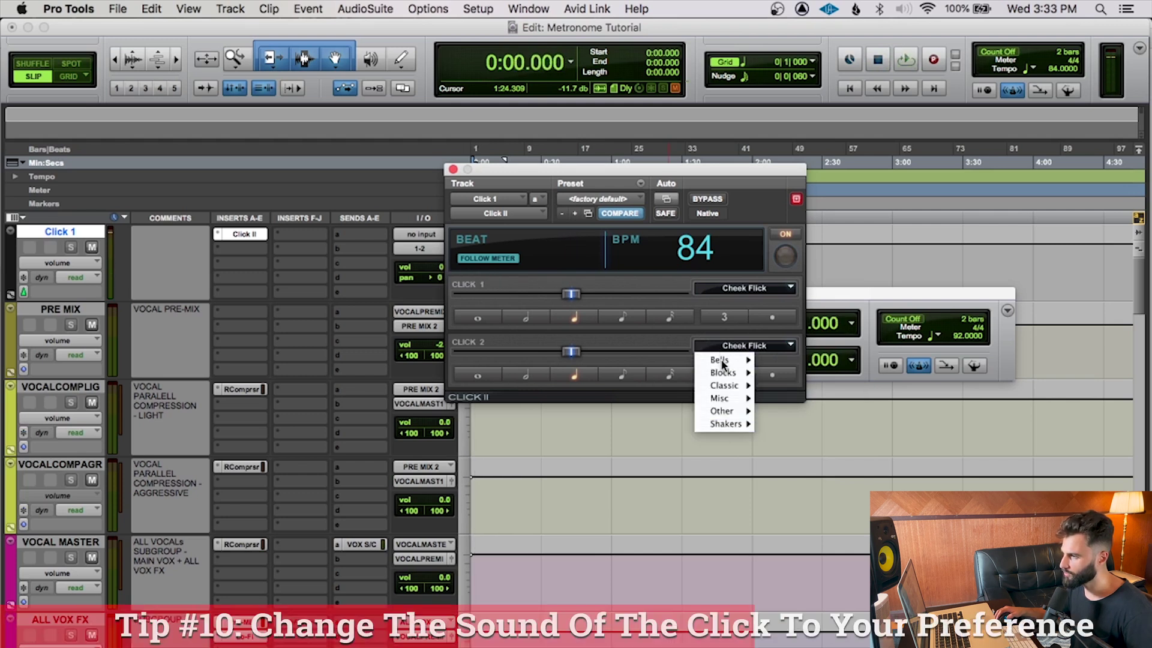
left_click(784, 360)
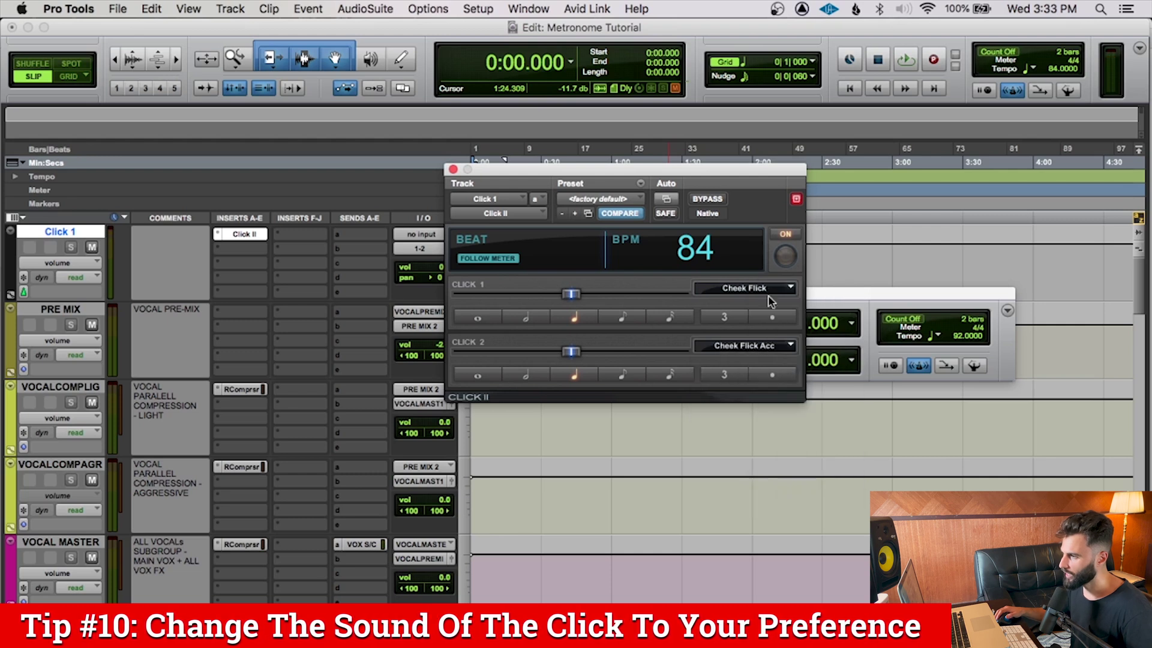
left_click(769, 295)
mouse_move(732, 302)
left_click(792, 314)
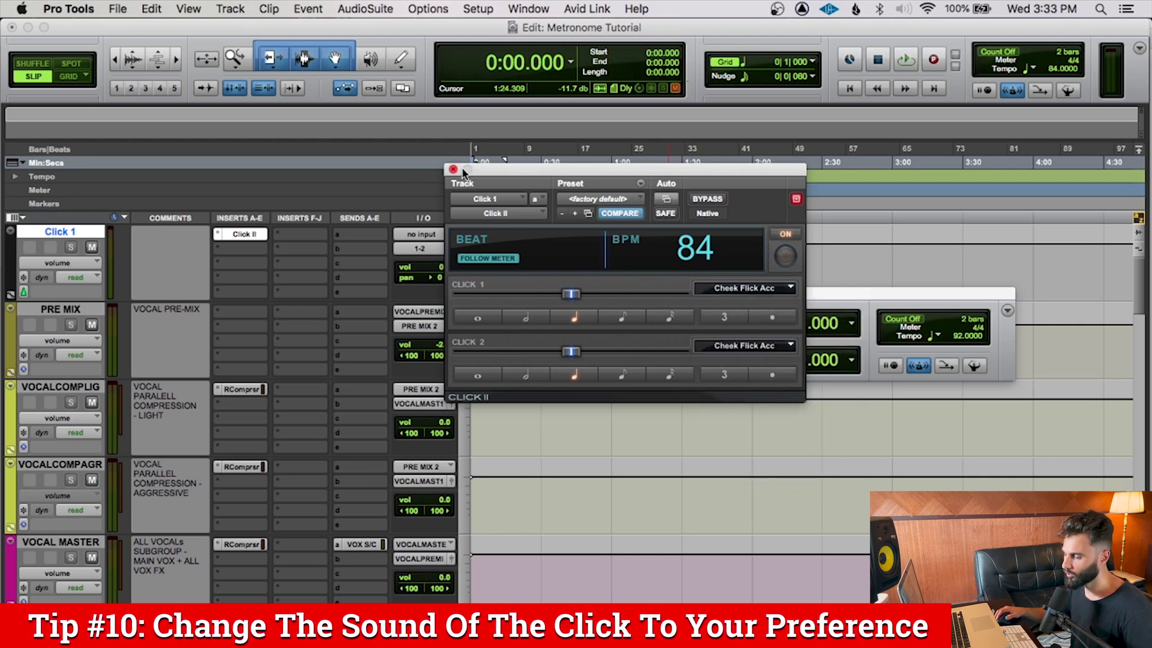